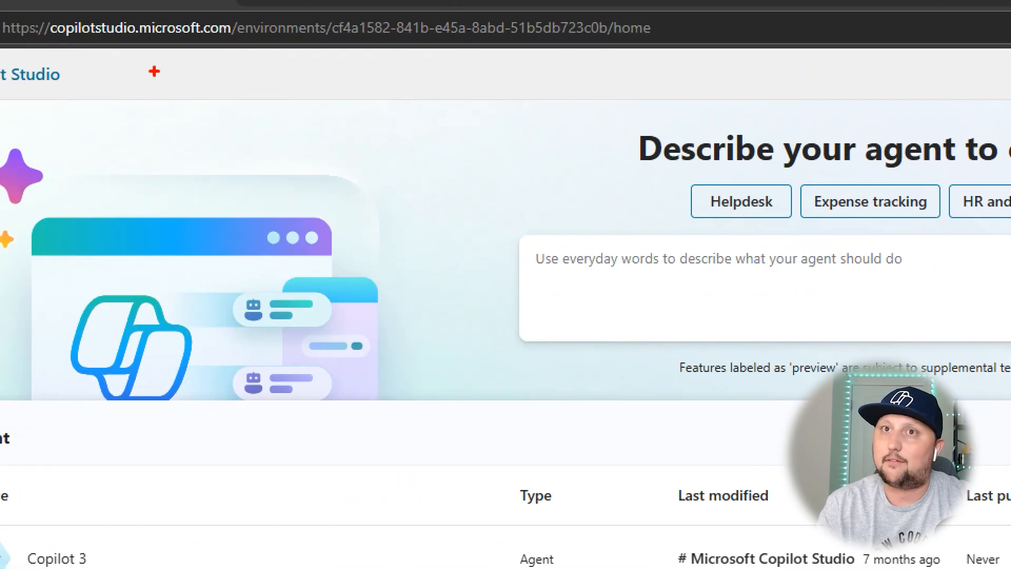
# Open the list of agent flows in the Power Mates environment.
pyautogui.moveTo(45, 37); pyautogui.dragTo(195, 41)
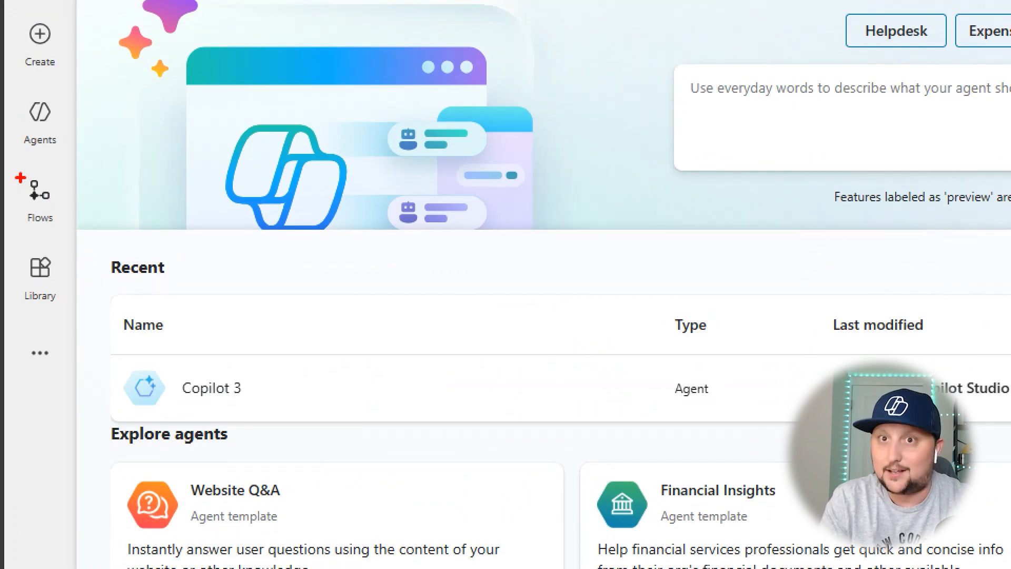
pyautogui.moveTo(20, 178); pyautogui.dragTo(69, 239)
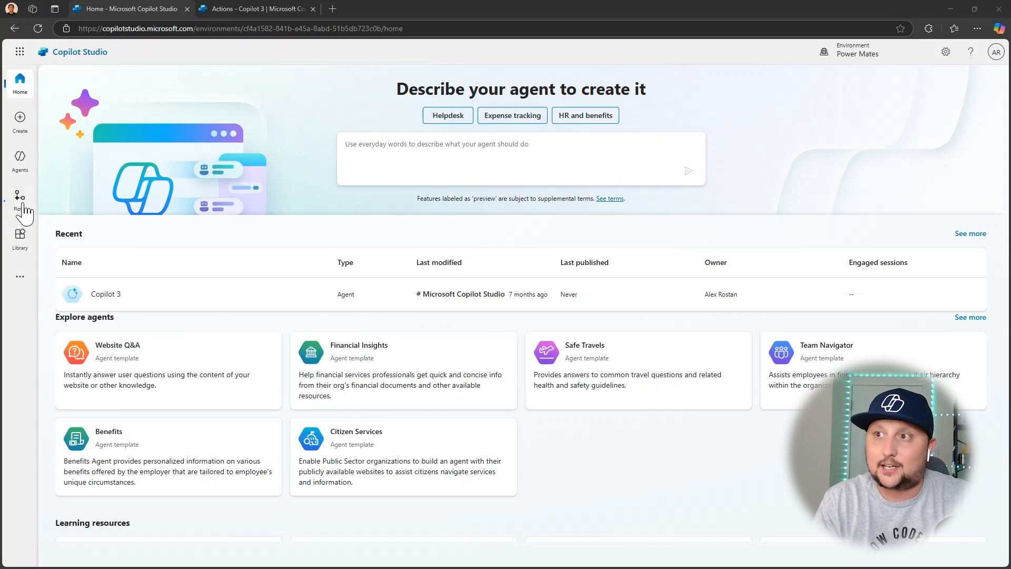
pyautogui.click(19, 203)
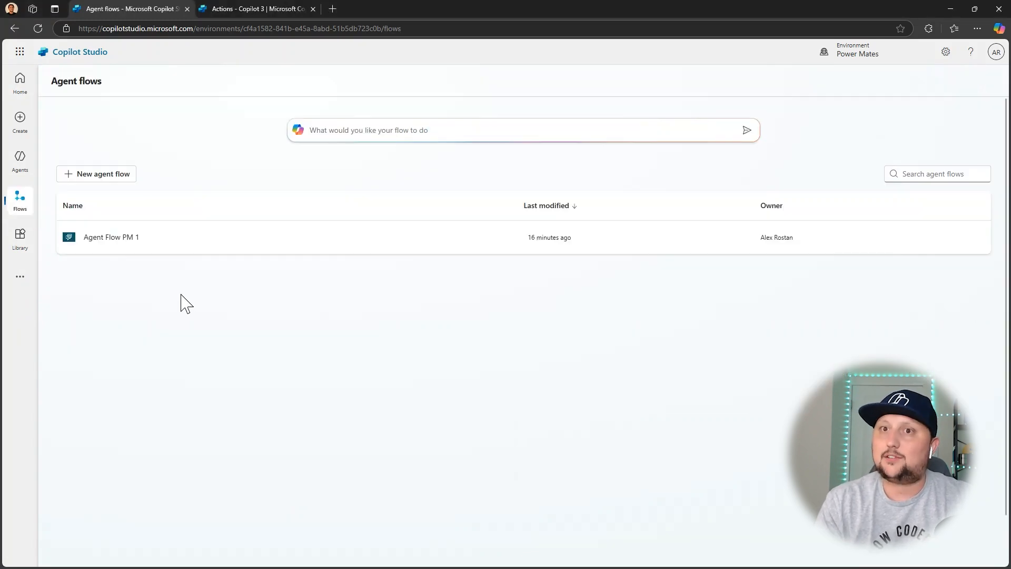
pyautogui.click(102, 179)
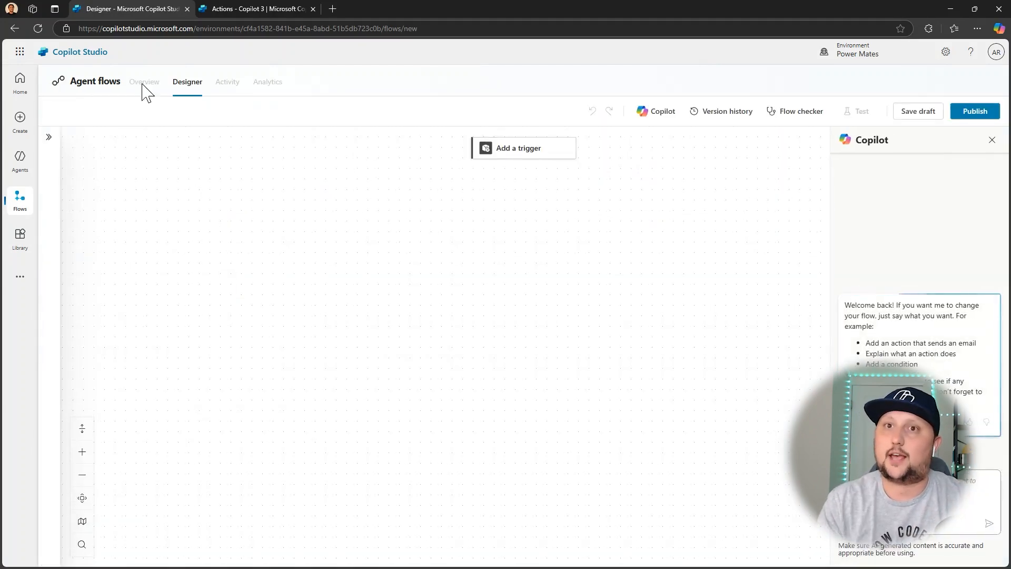
pyautogui.click(20, 199)
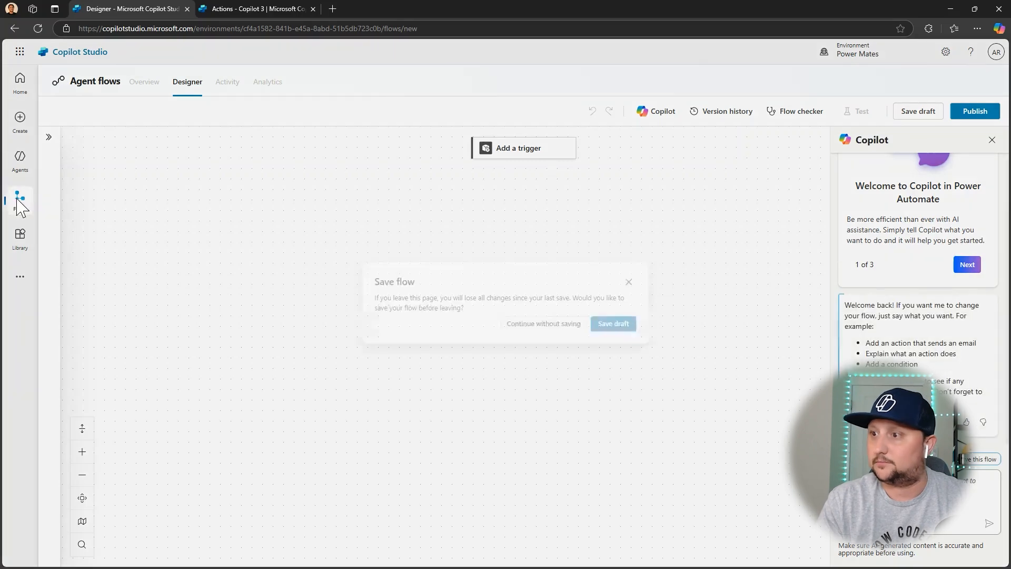
pyautogui.click(560, 329)
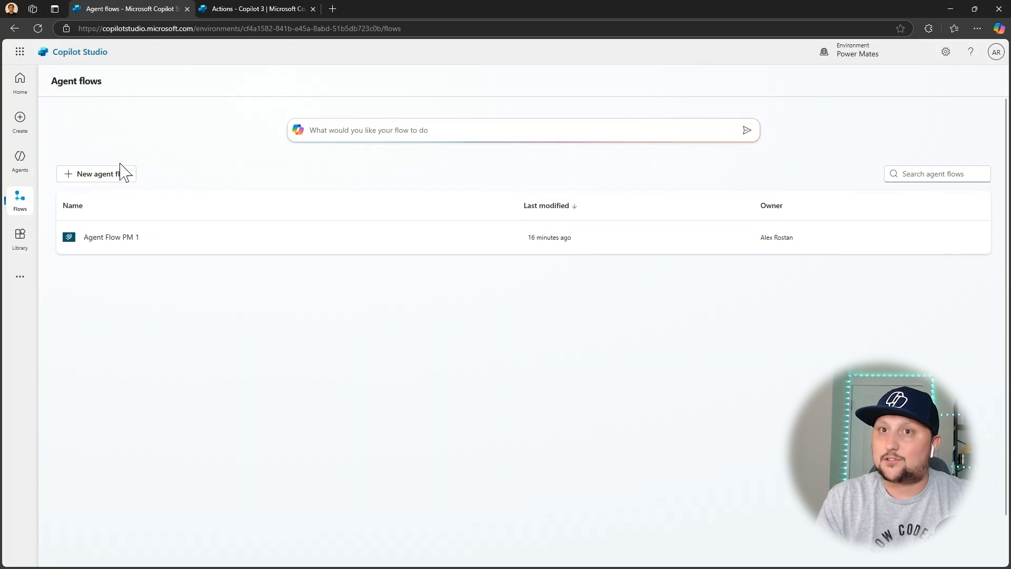
# Try generating a flow from the description "when sharepoint list item is created send an email", and discard the proposal.
pyautogui.click(356, 133)
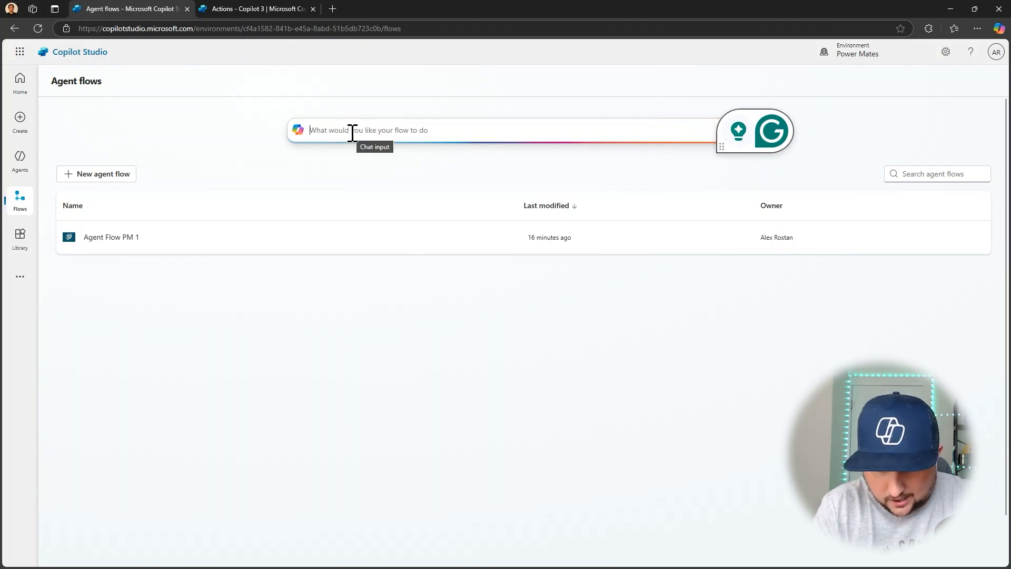
pyautogui.write('when ')
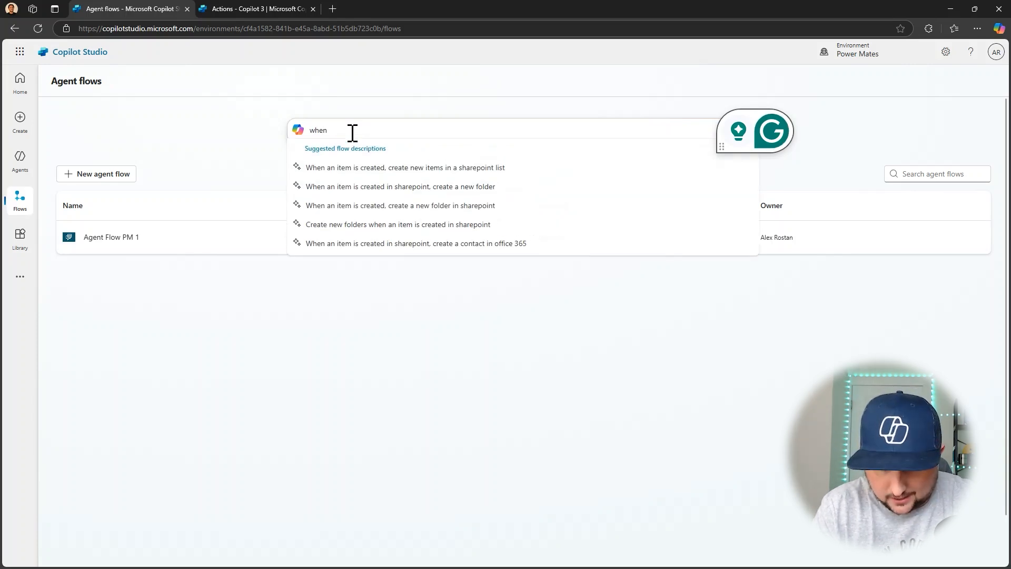
pyautogui.write('sharepoint ')
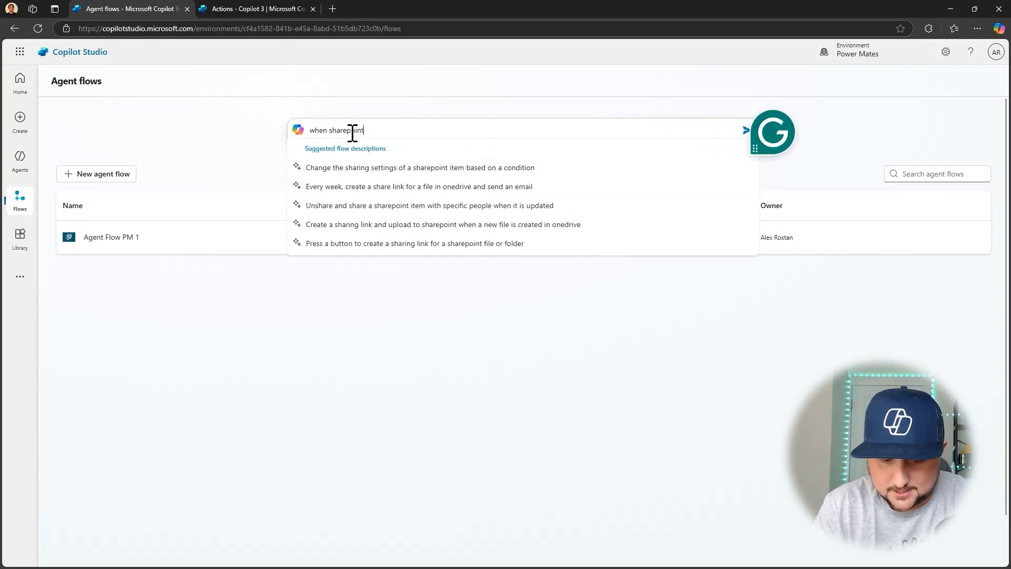
pyautogui.write('list item is')
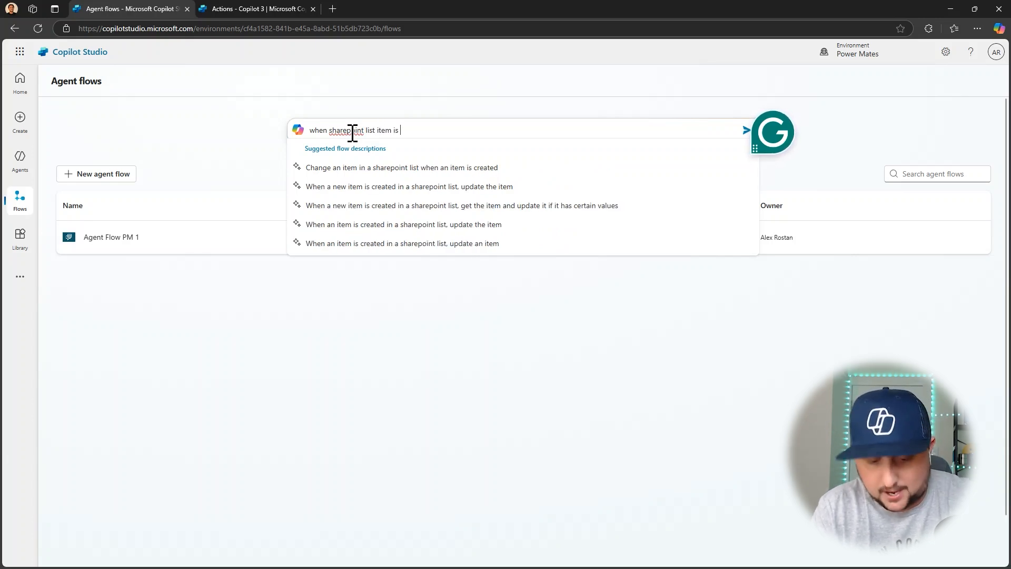
pyautogui.write('  created se')
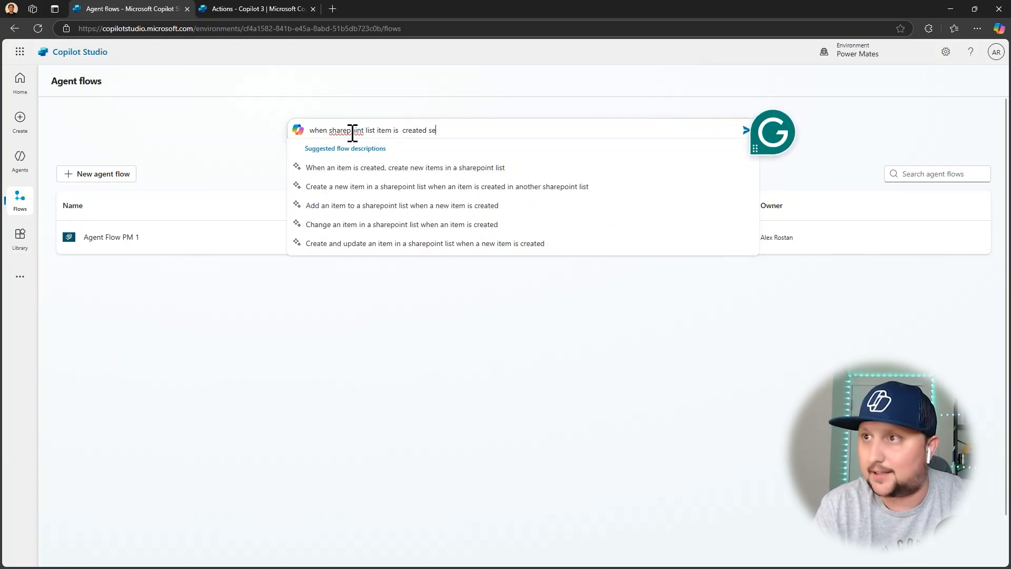
pyautogui.write('nd an email')
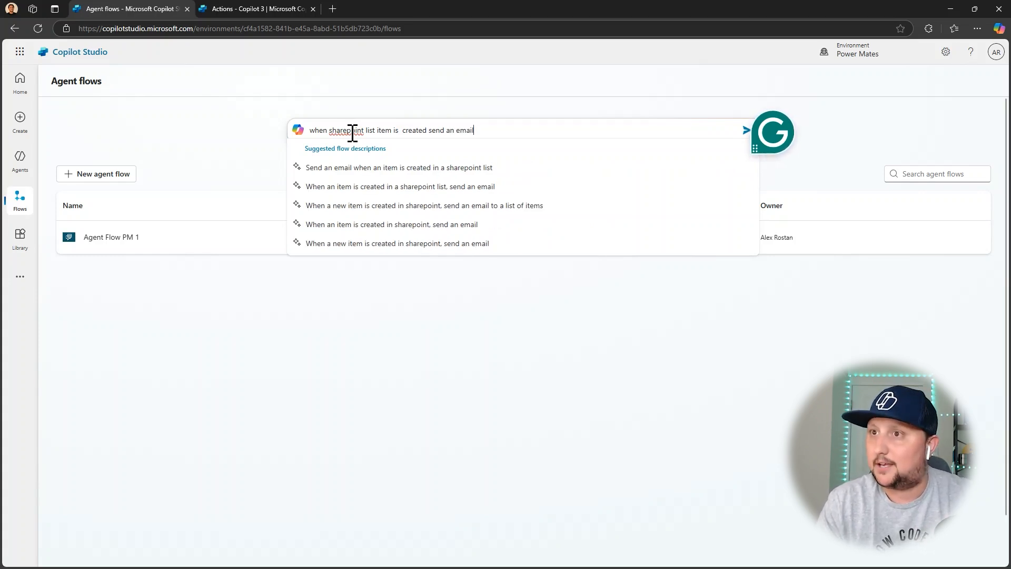
pyautogui.press('Return')
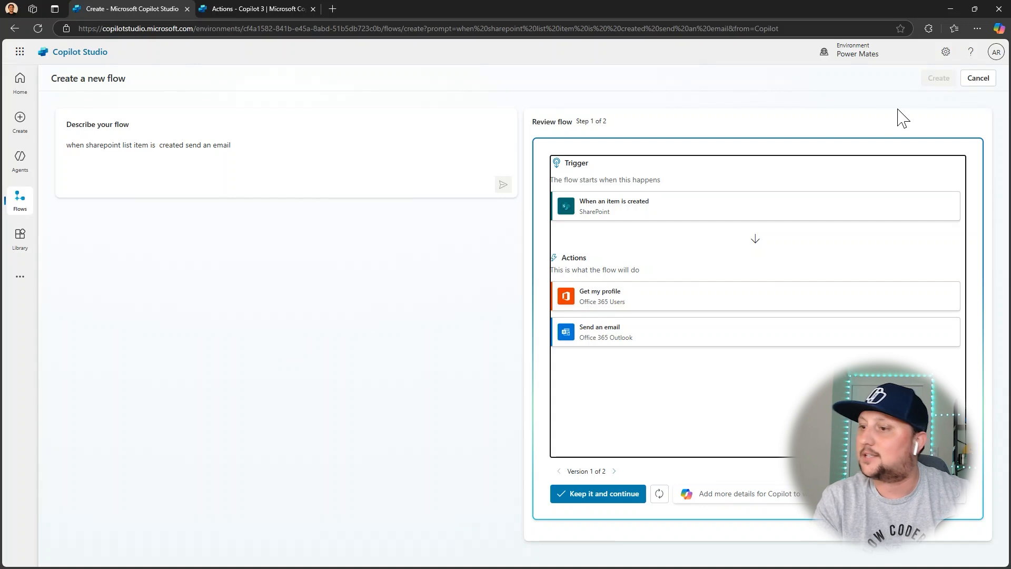
pyautogui.click(979, 79)
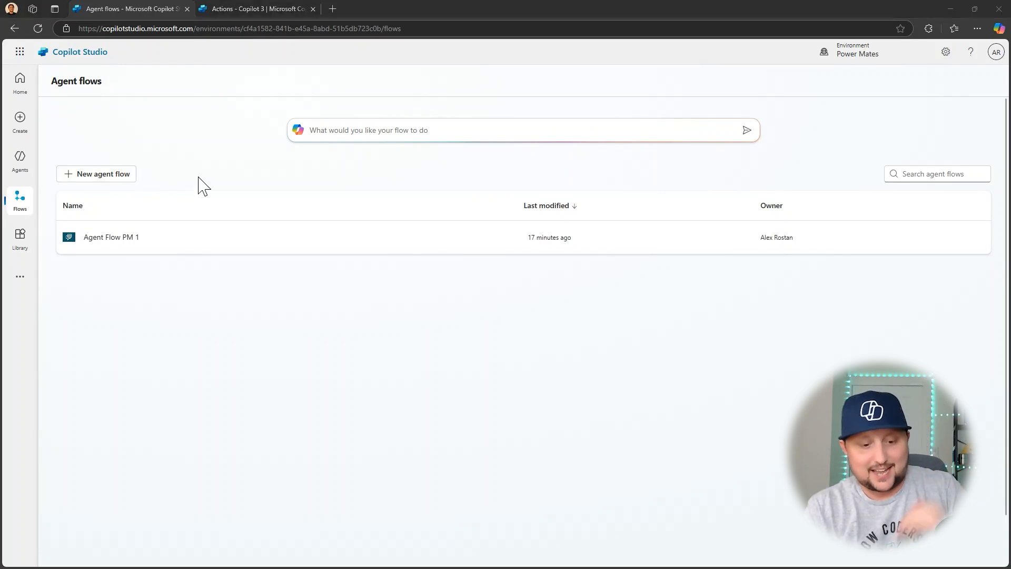
# Create a new agent flow with the trigger "When Power Virtual Agents calls a flow (V2)" and create its connection.
pyautogui.click(99, 179)
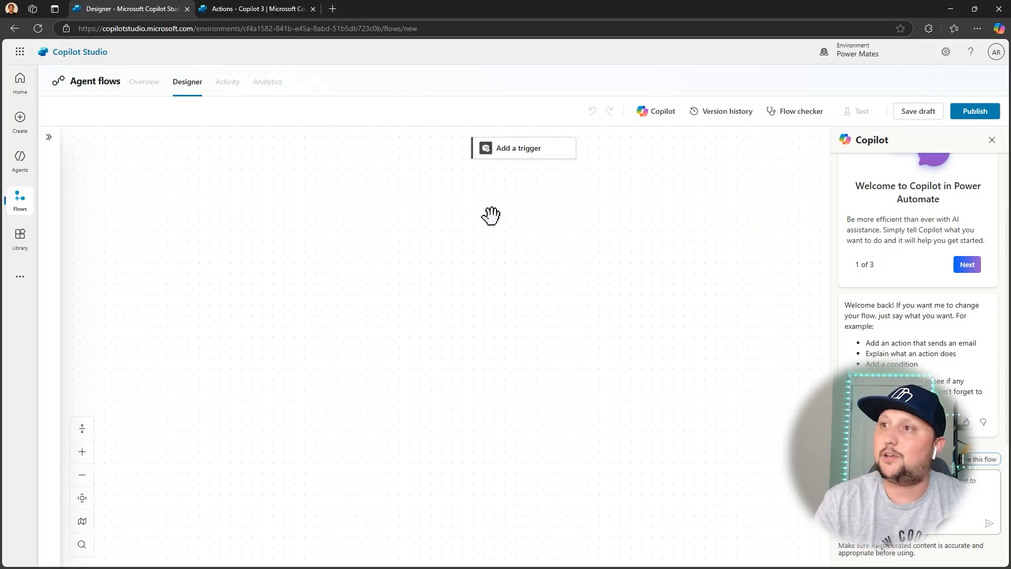
pyautogui.click(504, 153)
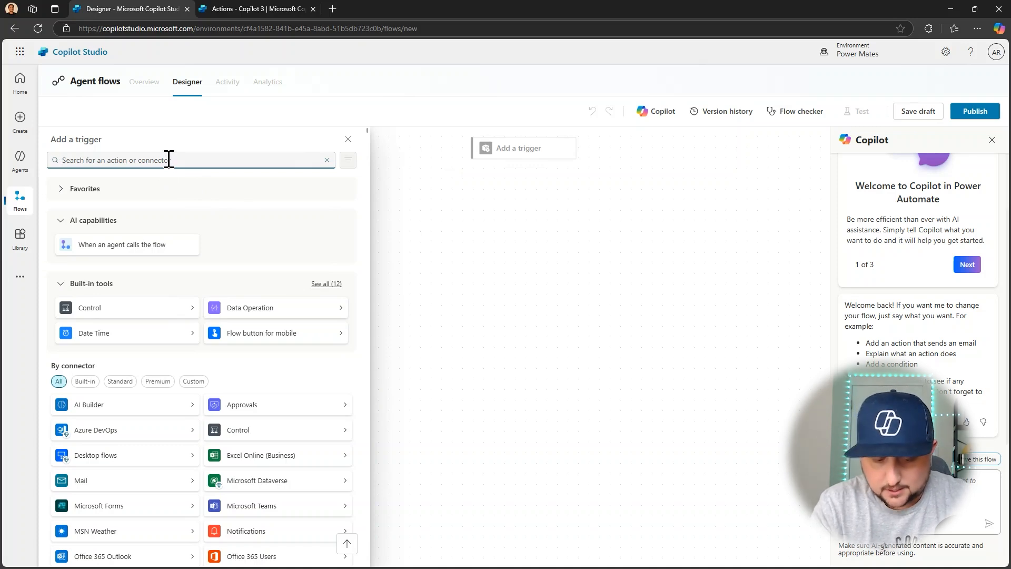
pyautogui.write('c')
pyautogui.write('gent')
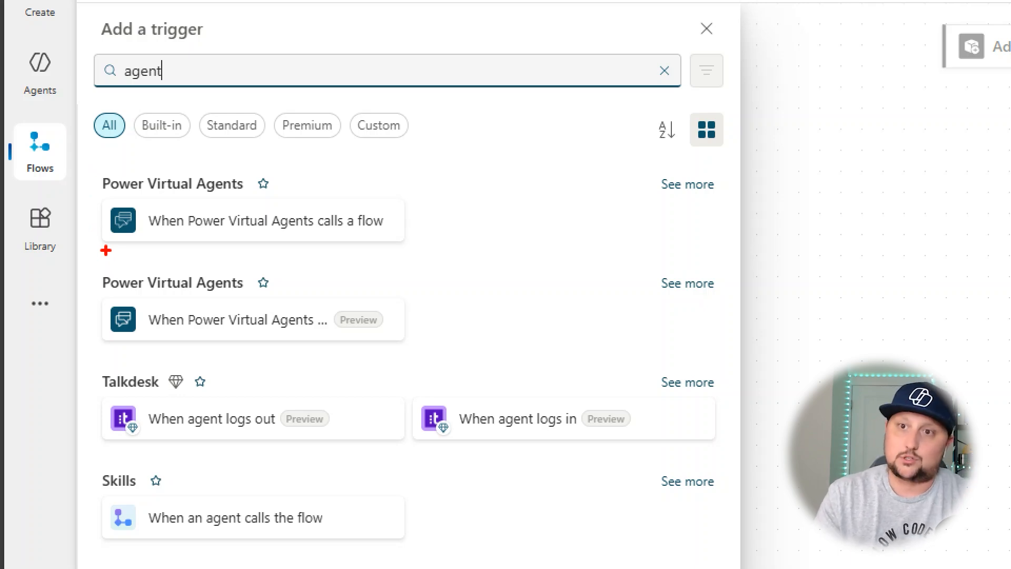
pyautogui.moveTo(107, 339); pyautogui.dragTo(219, 339)
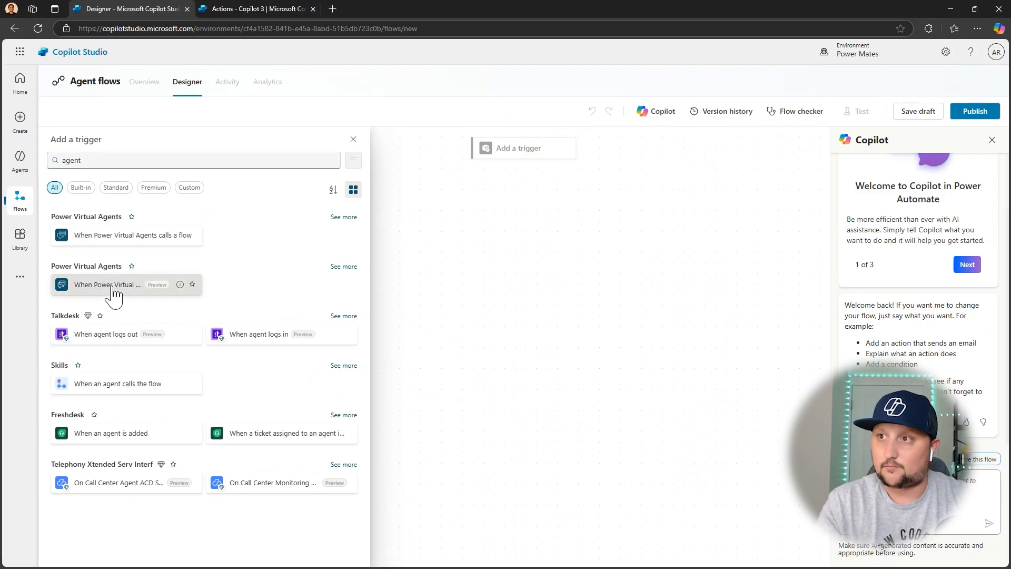
pyautogui.click(225, 325)
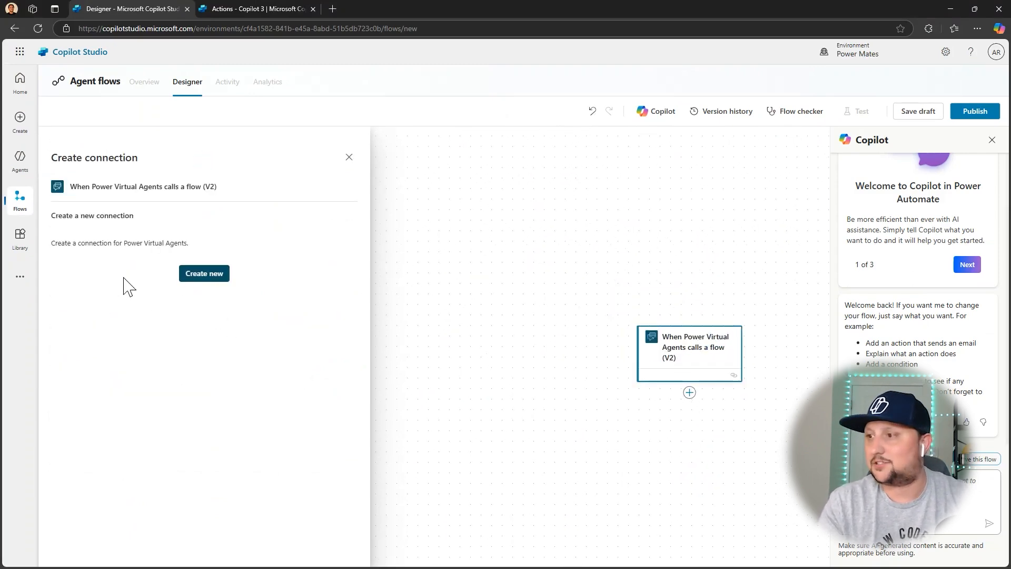
pyautogui.click(199, 279)
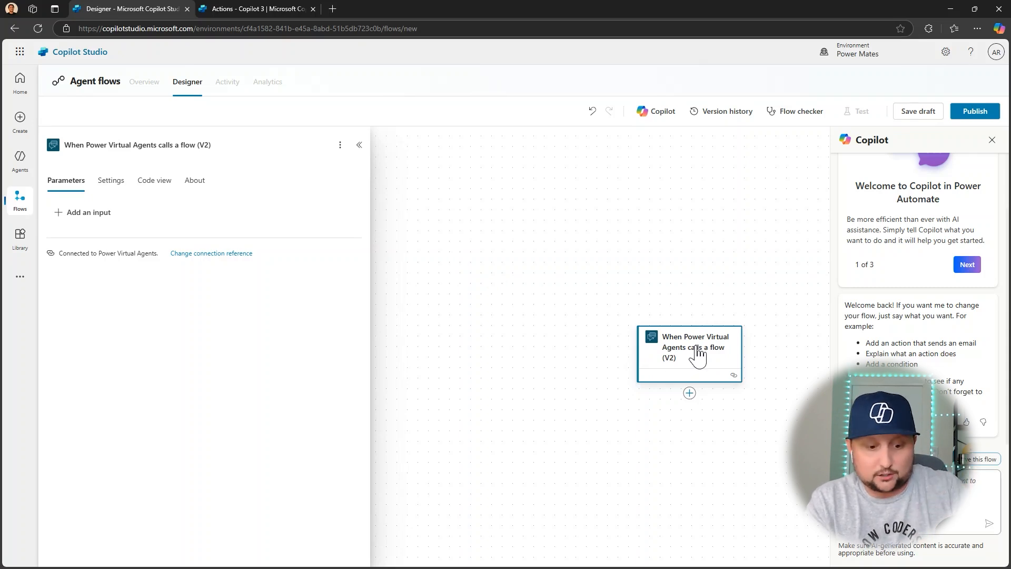
# Add the Approvals action "Start and wait for an approval" after the trigger and create its connection.
pyautogui.moveTo(555, 337); pyautogui.dragTo(542, 271)
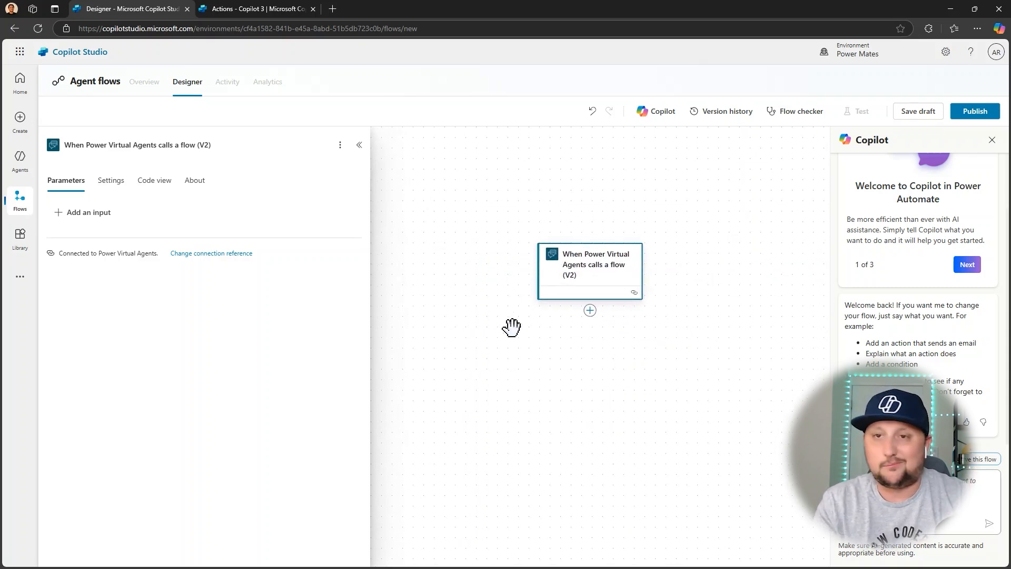
pyautogui.click(590, 310)
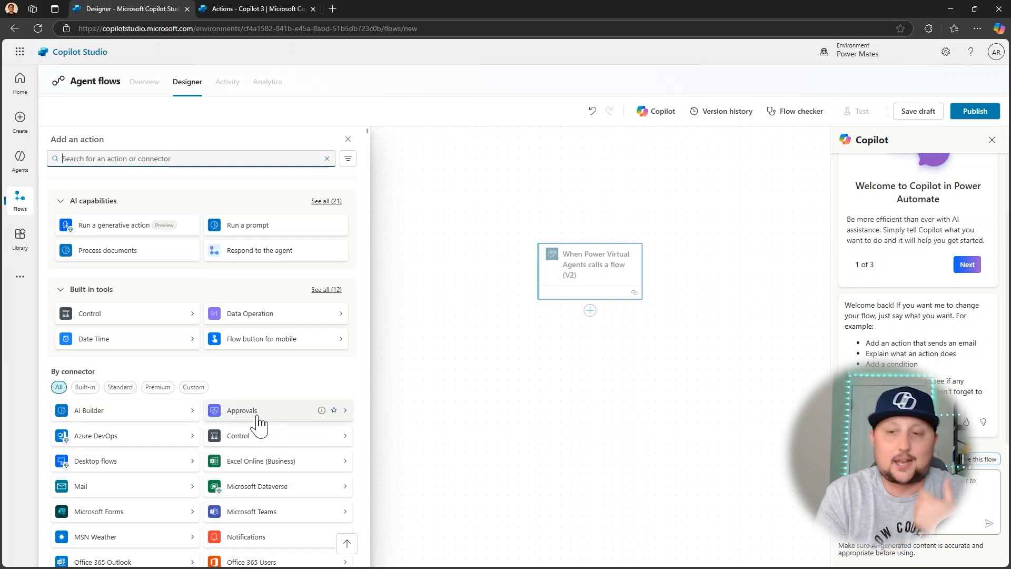
pyautogui.scroll(-1, 213, 434)
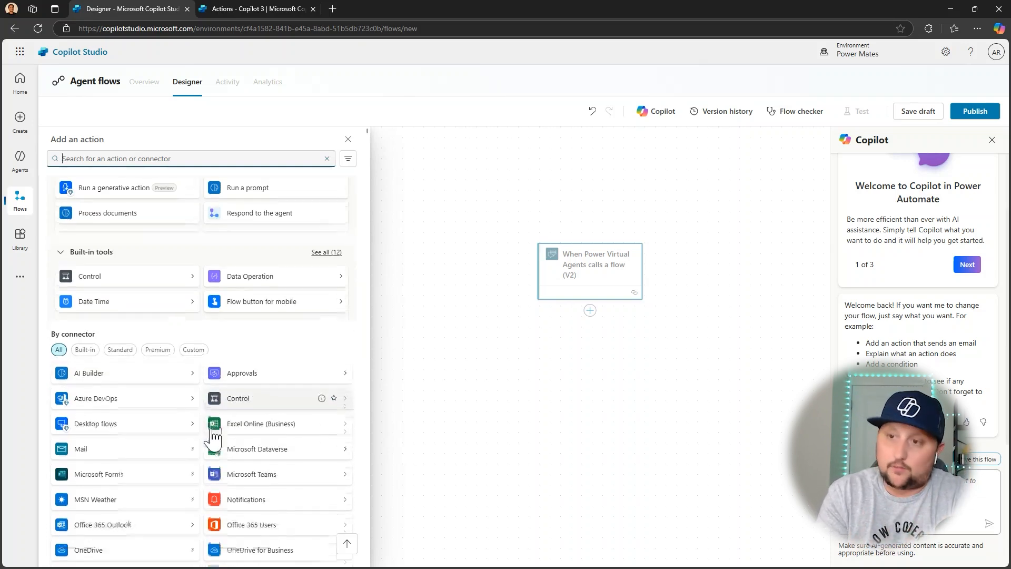
pyautogui.click(244, 399)
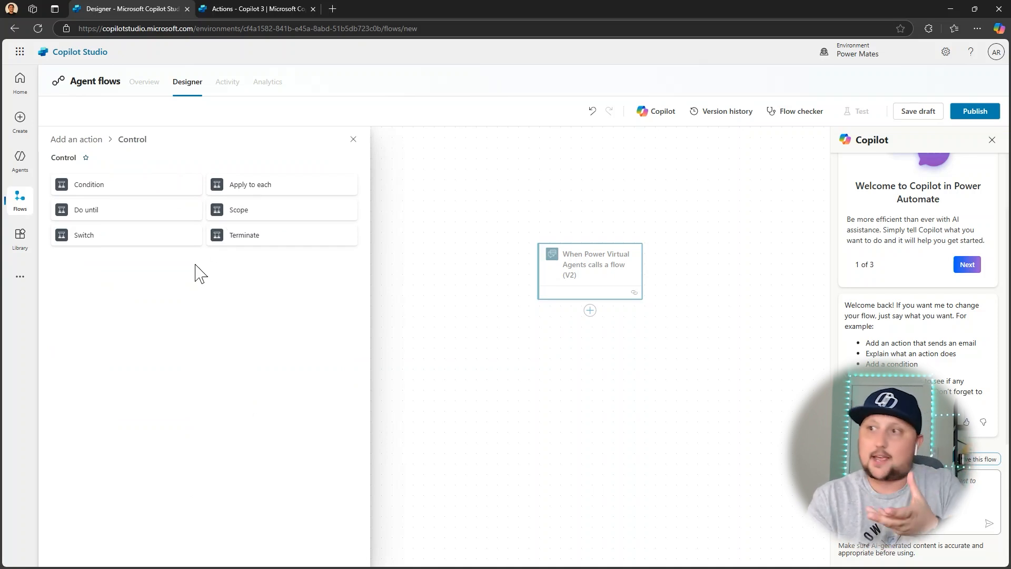
pyautogui.click(82, 148)
pyautogui.scroll(-2, 179, 327)
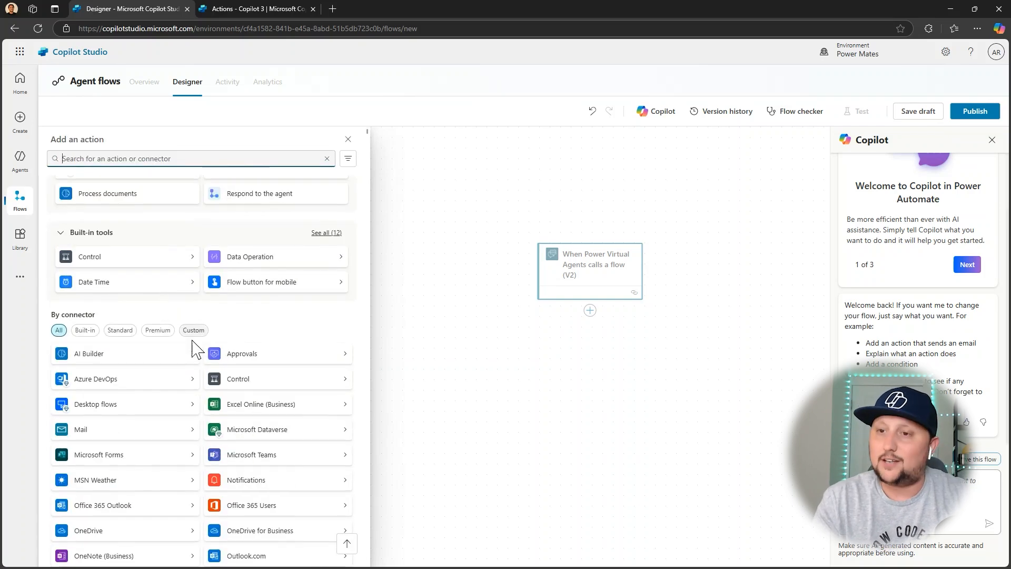
pyautogui.click(235, 358)
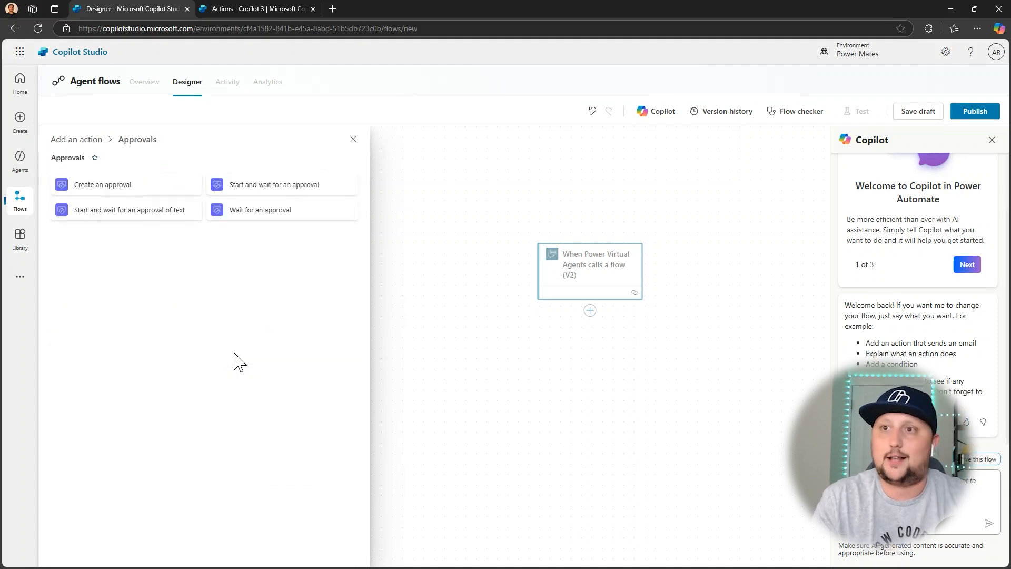
pyautogui.click(251, 196)
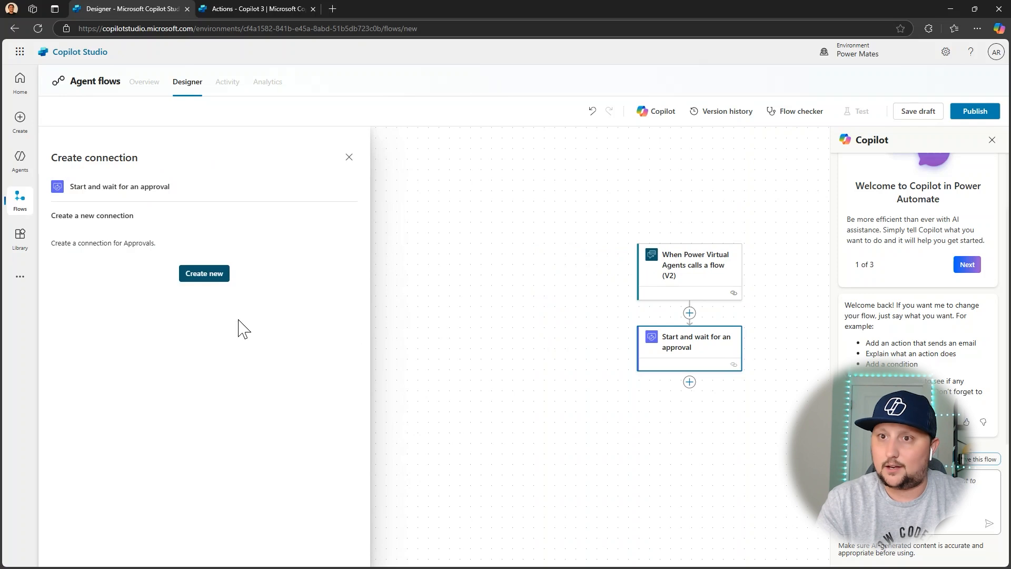
pyautogui.click(204, 277)
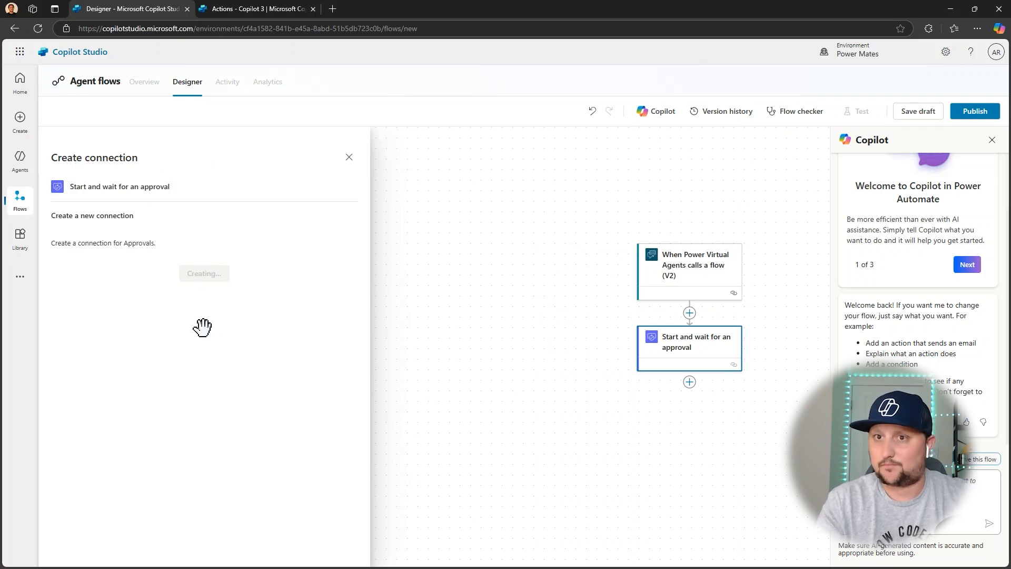
# Set the approval type to "Approve/Reject - Everyone must approve" and title the approval "Test approval".
pyautogui.click(203, 225)
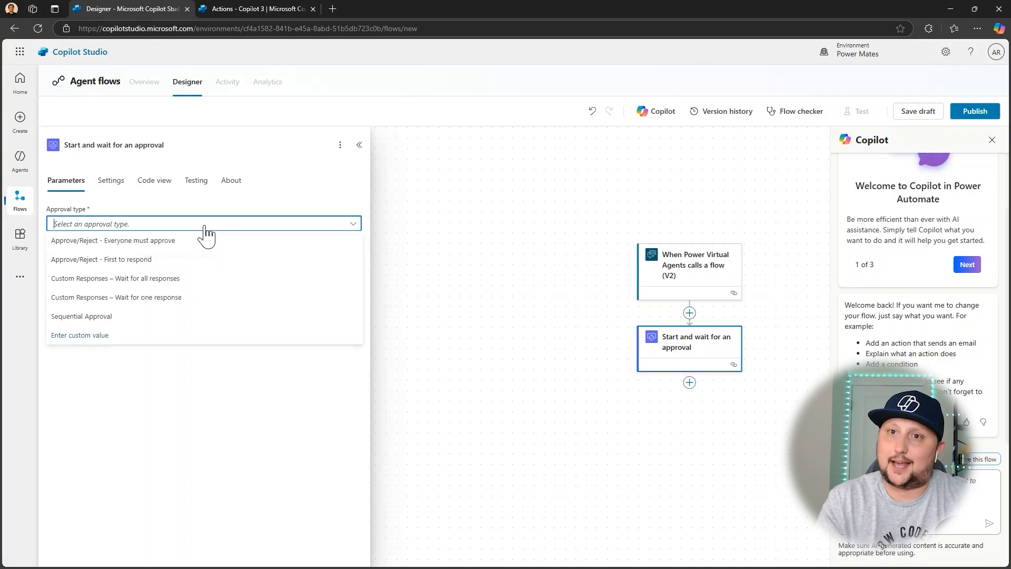
pyautogui.click(133, 242)
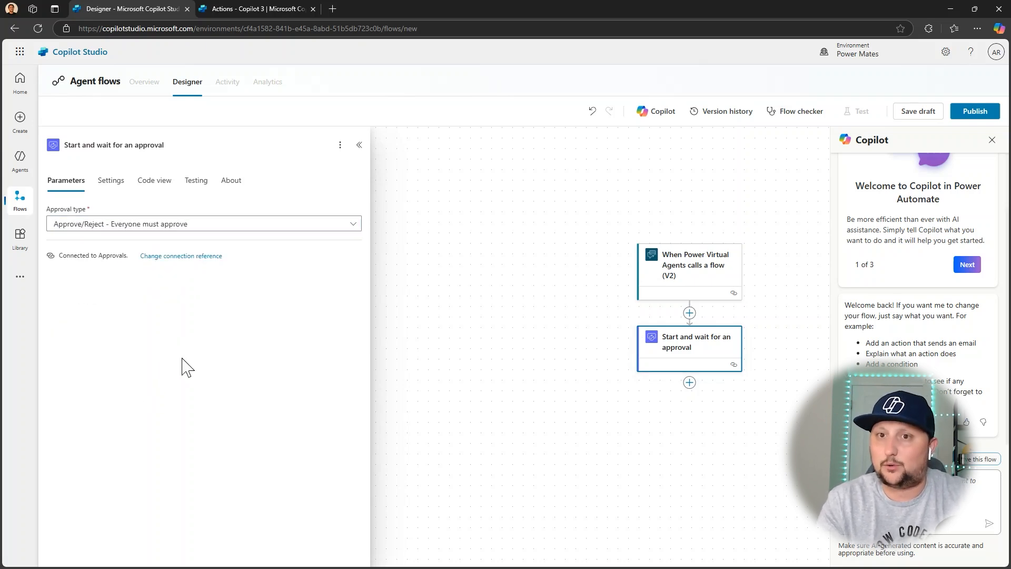
pyautogui.click(123, 257)
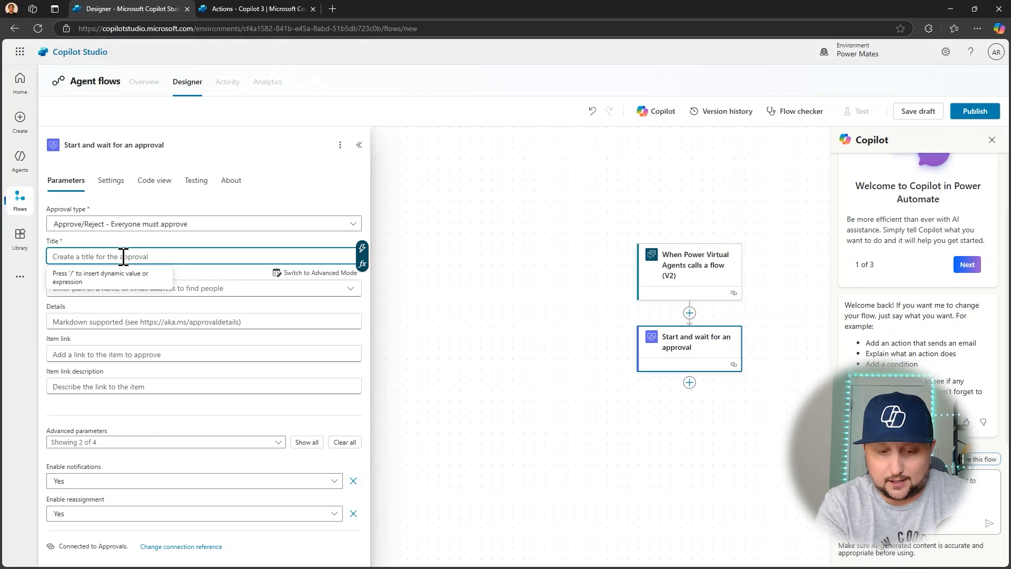
pyautogui.write('Test app')
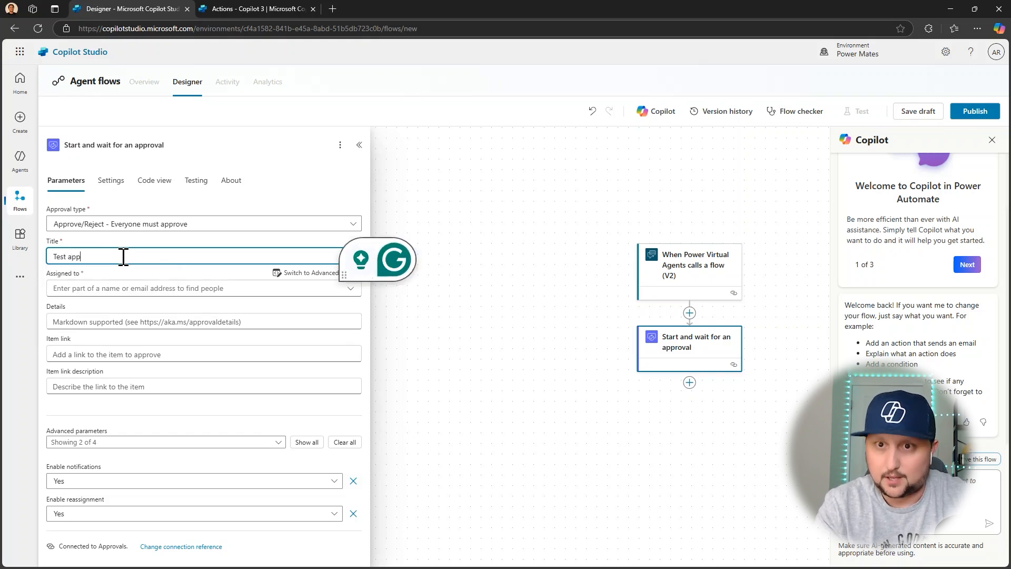
pyautogui.write('roval')
# Assign the approval to the first person suggested when searching by the approver's first name.
pyautogui.click(114, 288)
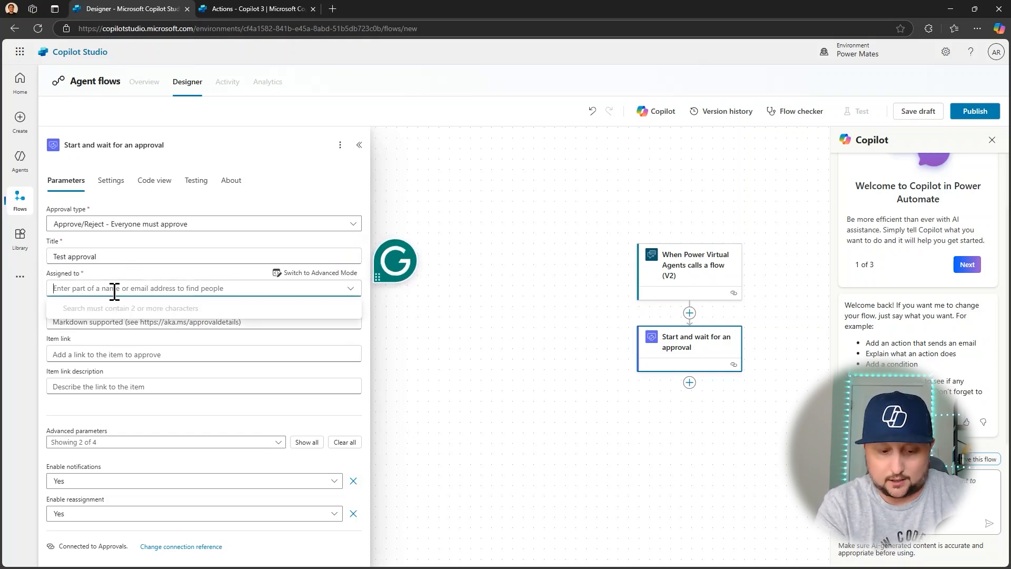
pyautogui.write('Gaston')
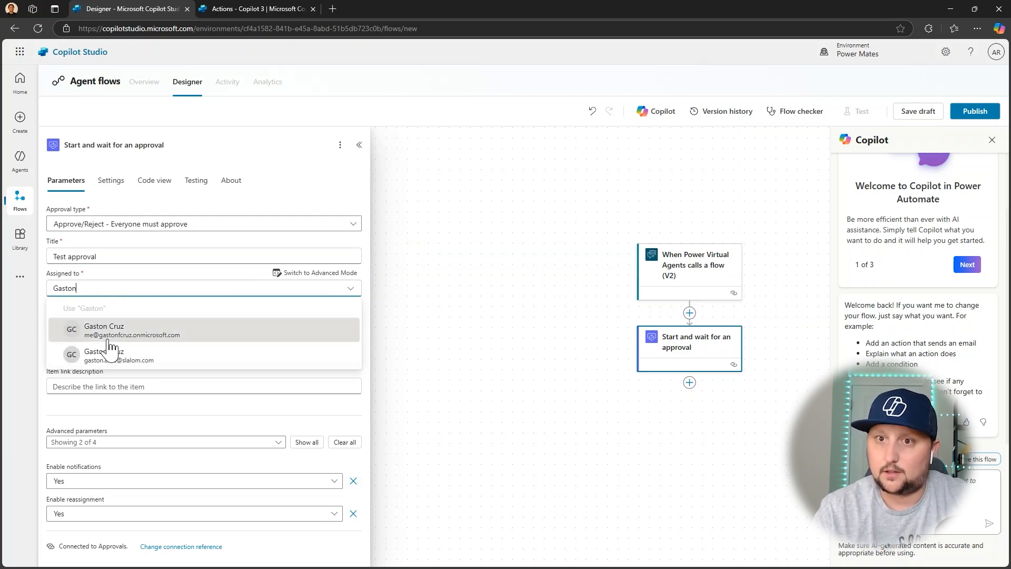
pyautogui.click(108, 331)
# Save the approval flow as a draft, and save its changes when leaving the designer for the agents list.
pyautogui.click(92, 344)
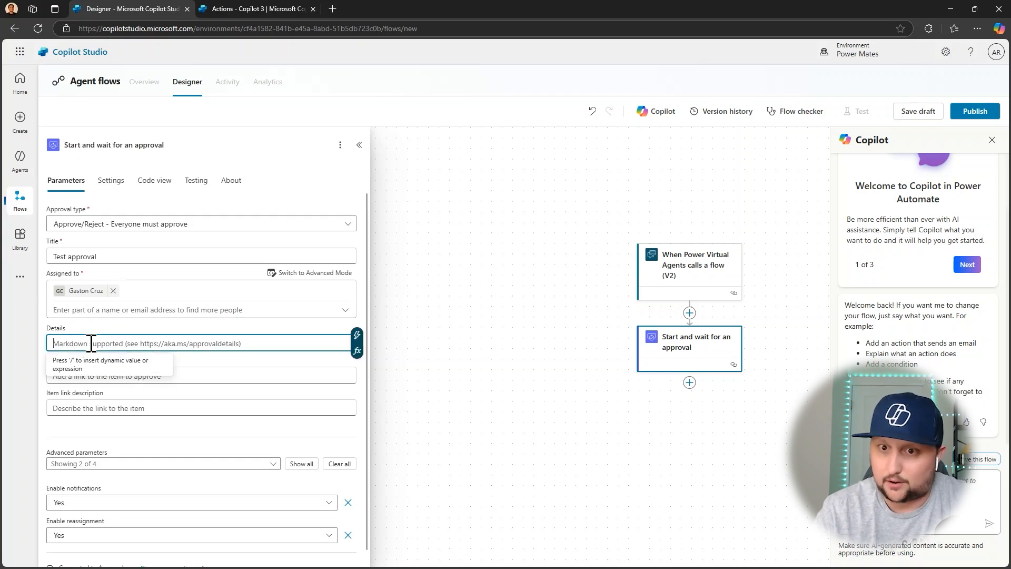
pyautogui.scroll(-1, 130, 454)
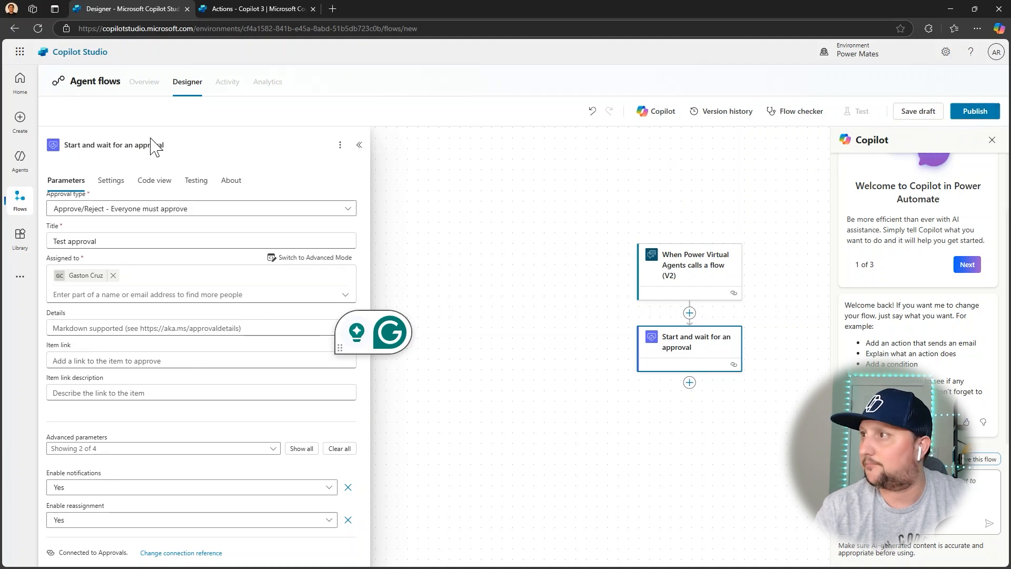
pyautogui.click(919, 111)
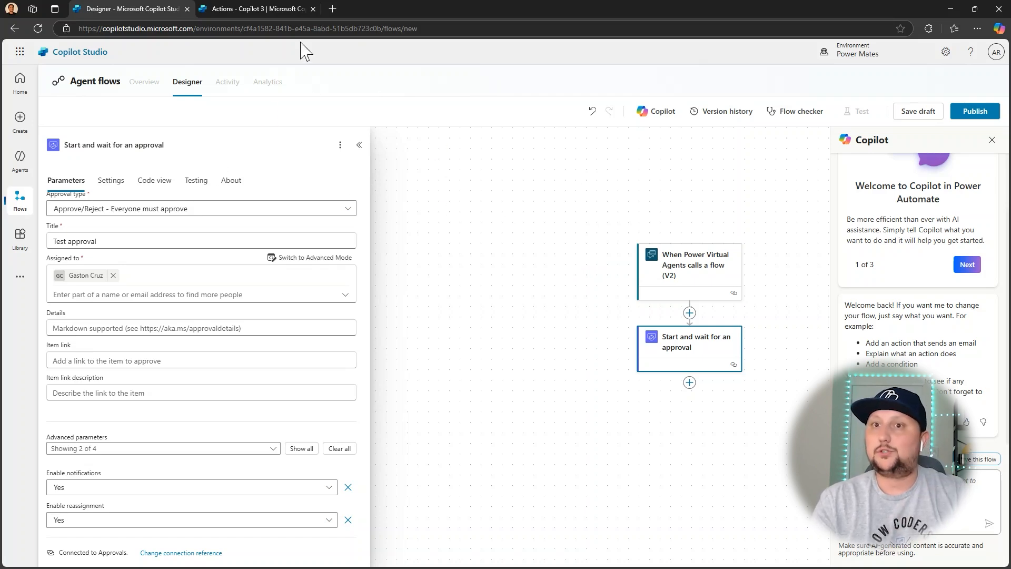
pyautogui.click(22, 165)
pyautogui.click(605, 328)
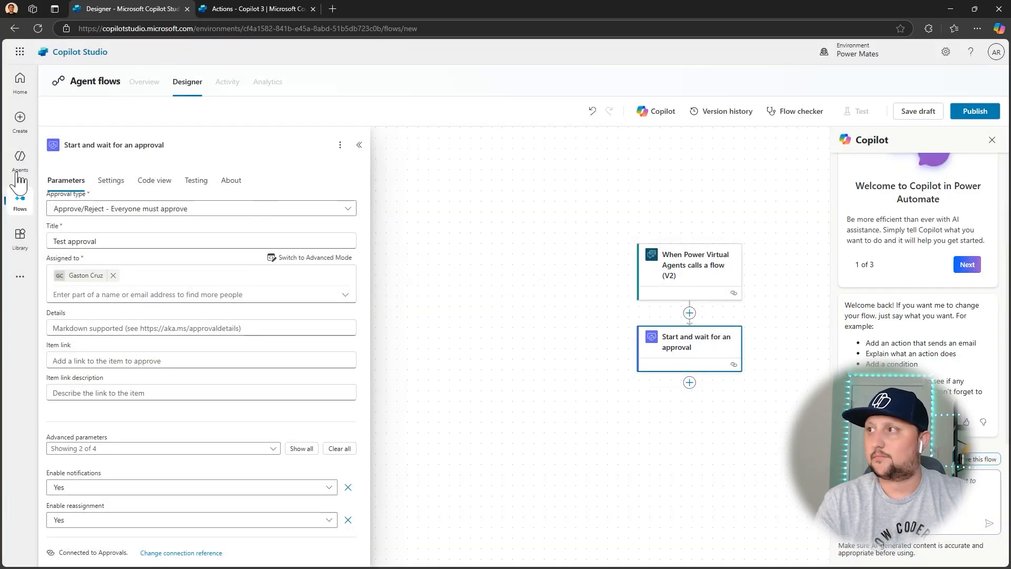
pyautogui.click(22, 167)
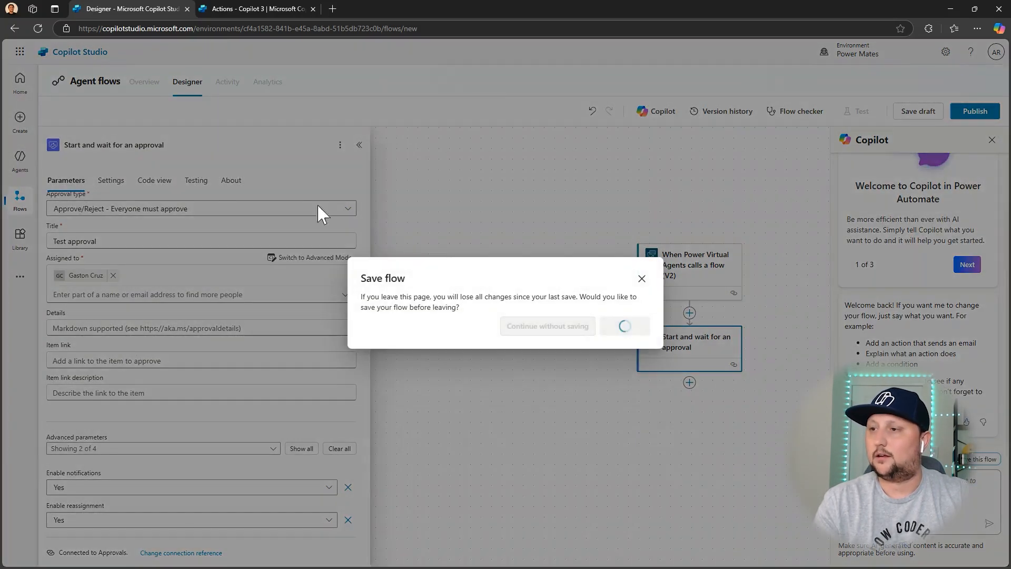
# Switch to the other Copilot Studio browser tab and open the recent agent Copilot 3 from the home page.
pyautogui.click(267, 7)
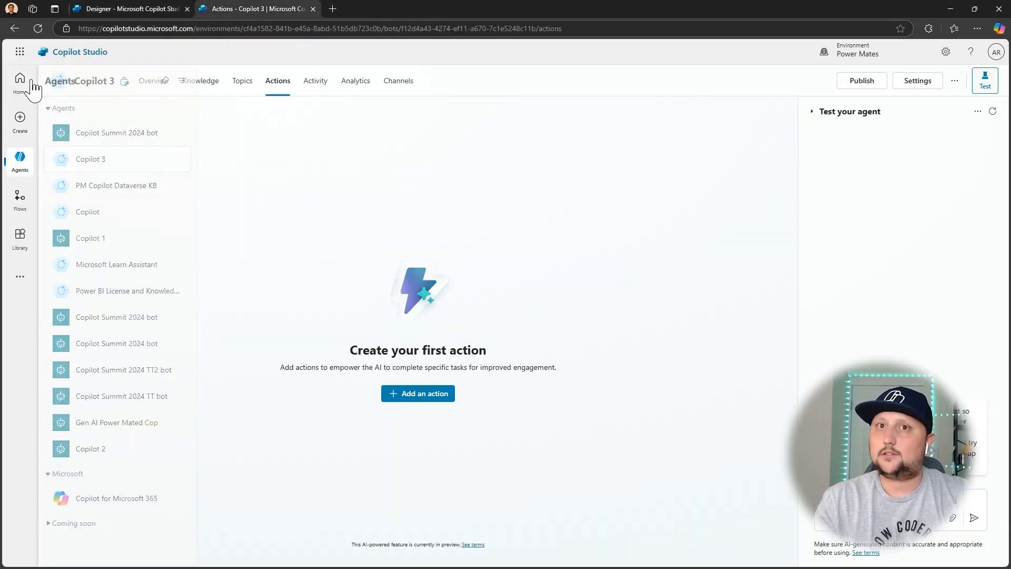
pyautogui.click(22, 93)
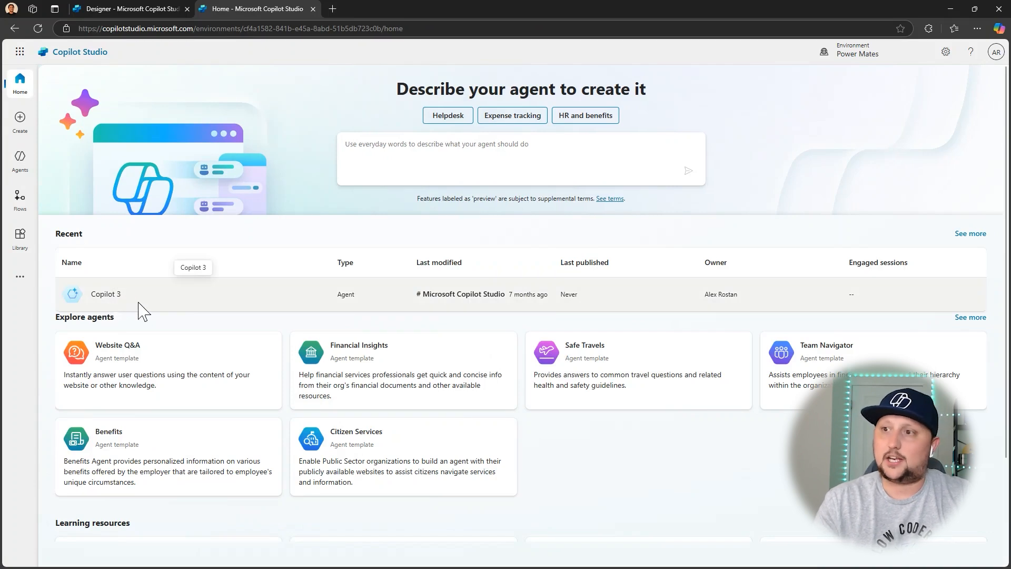
pyautogui.click(108, 296)
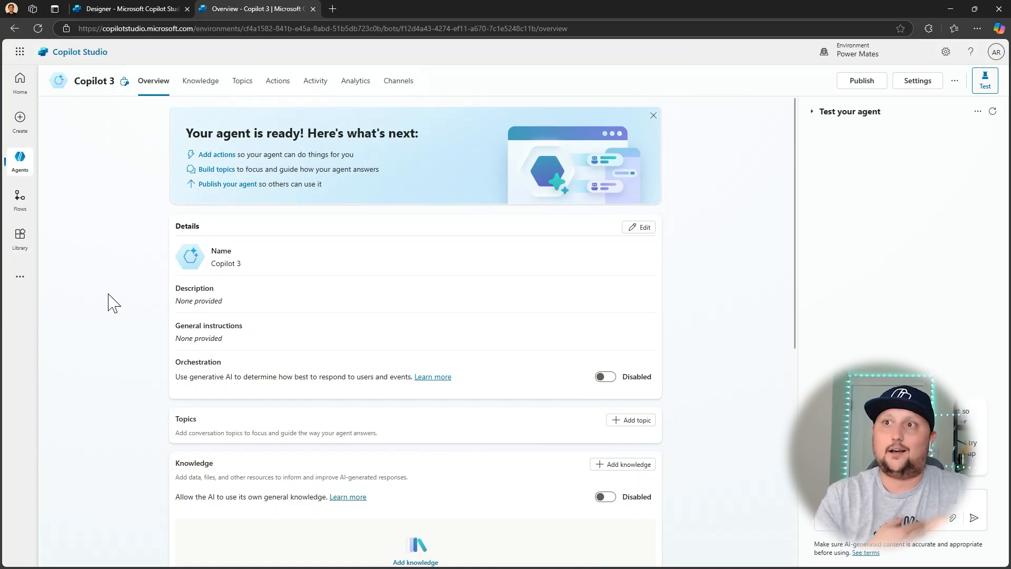
pyautogui.scroll(-2, 128, 293)
pyautogui.scroll(2, 132, 293)
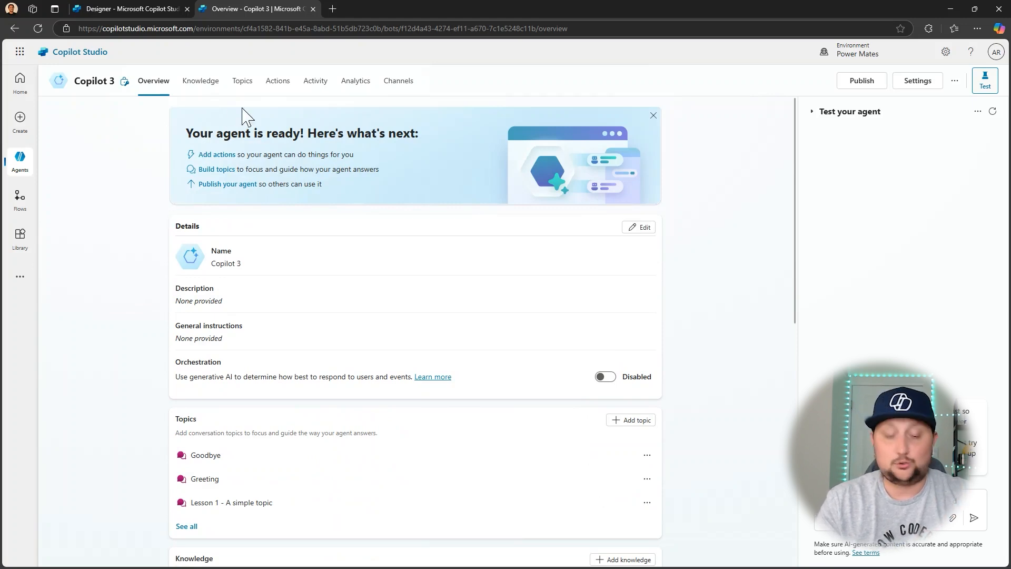
# Start adding an action to Copilot 3, filter the available actions to flows, and open the configuration of Agent Flow PM 1.
pyautogui.click(278, 82)
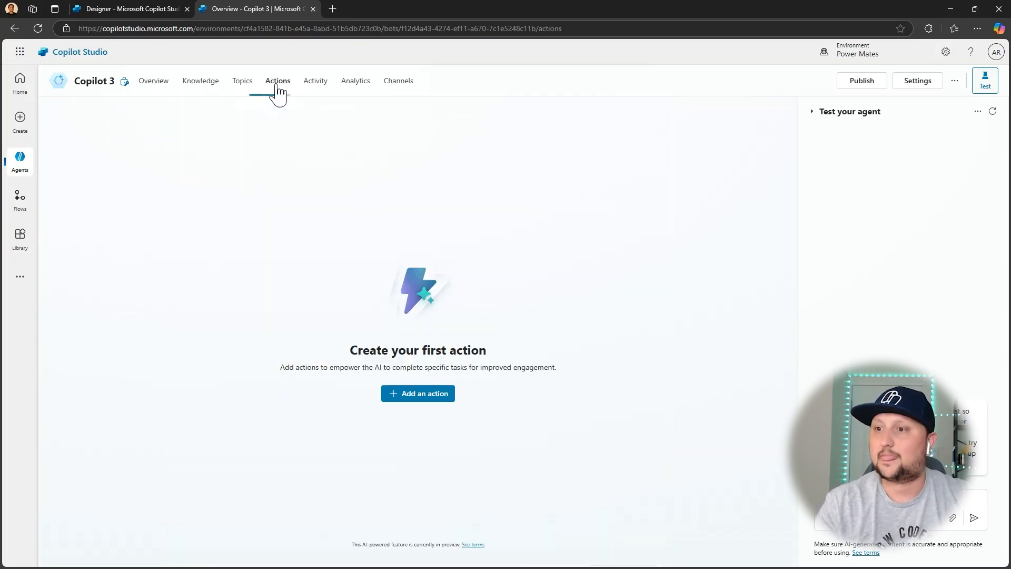
pyautogui.click(404, 395)
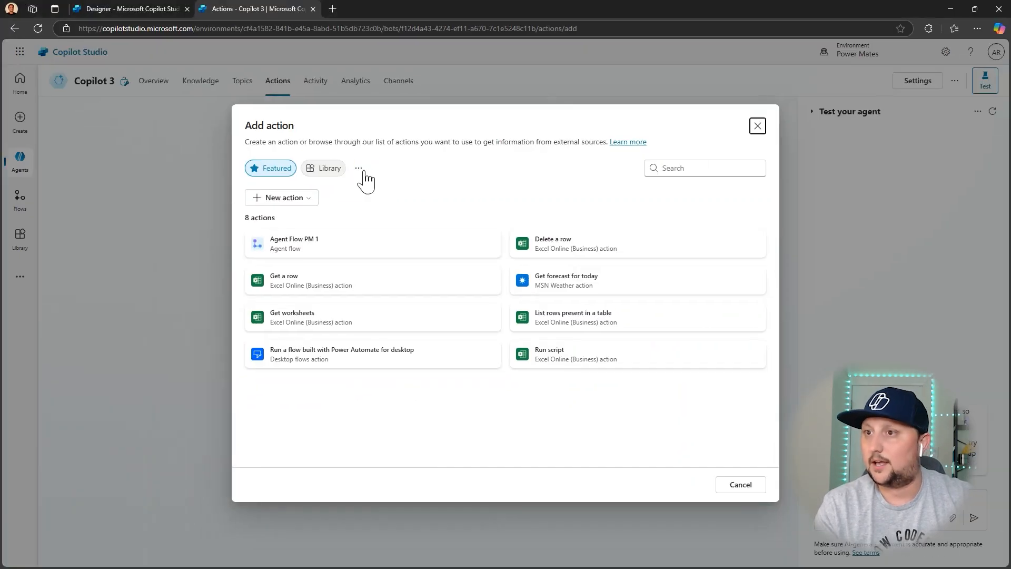
pyautogui.click(361, 169)
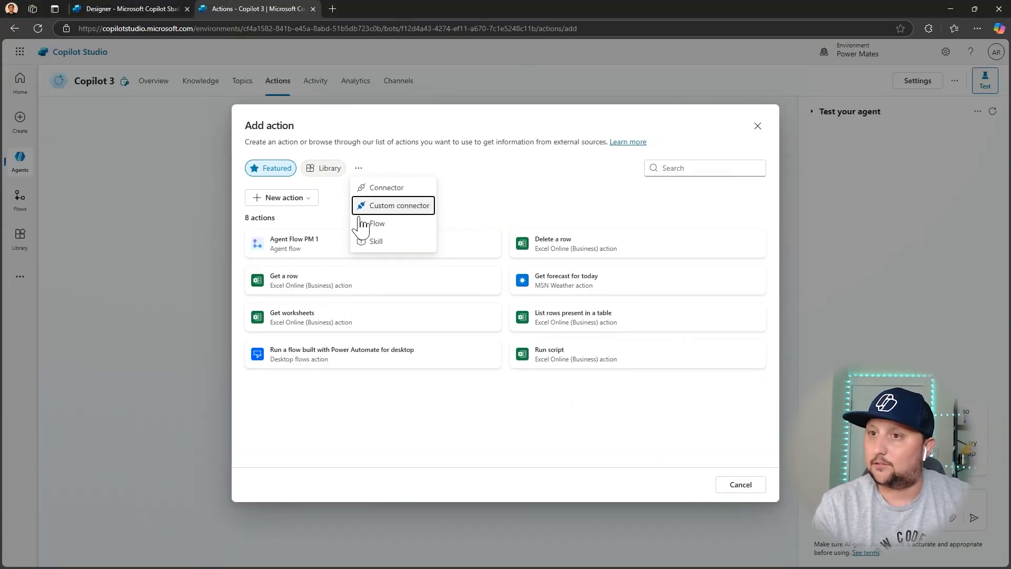
pyautogui.click(364, 226)
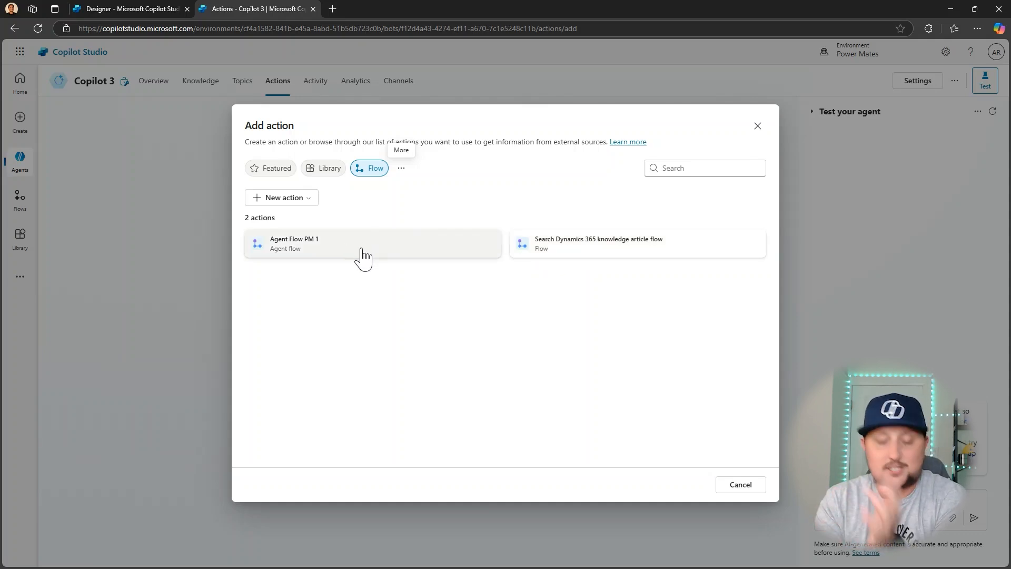
pyautogui.click(294, 252)
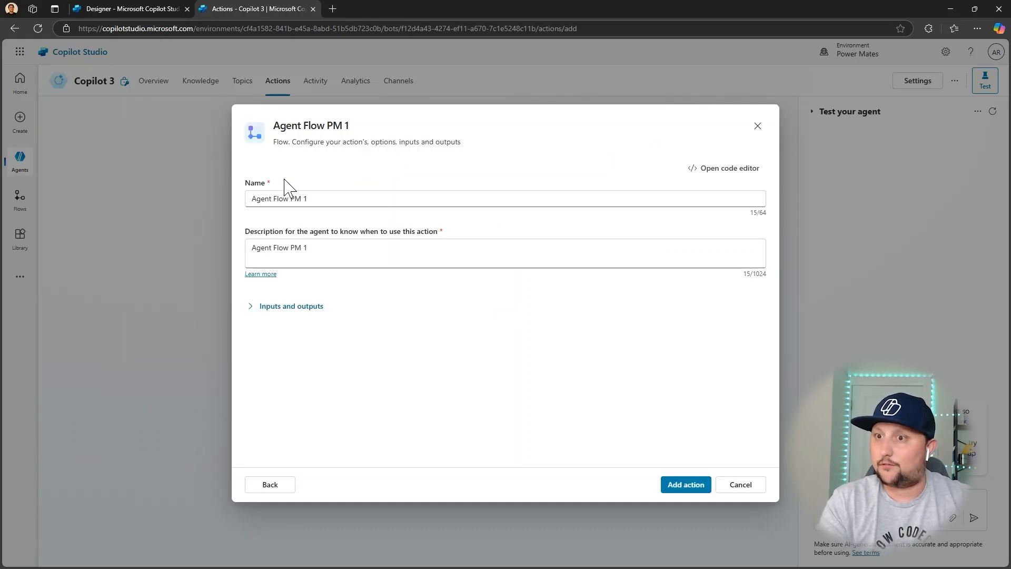
# Examine the inputs and outputs of the Agent Flow PM 1 action, and leave its configuration without adding it.
pyautogui.click(251, 315)
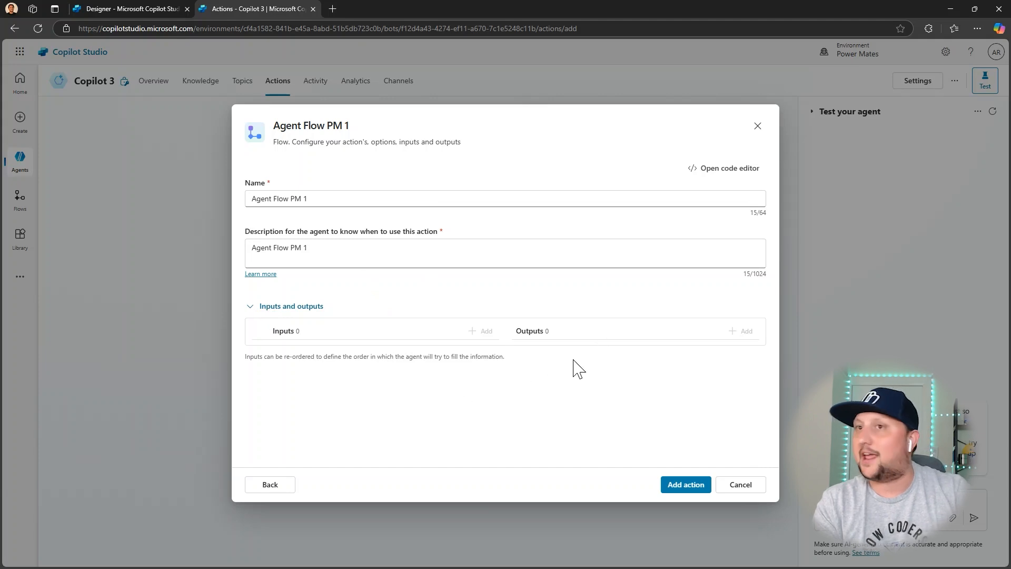
pyautogui.click(757, 127)
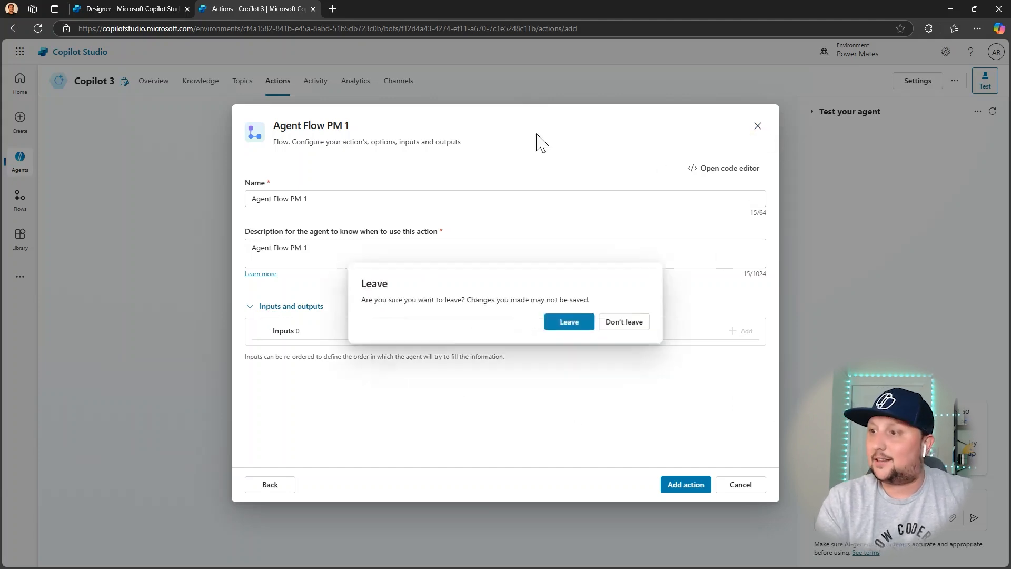
pyautogui.click(620, 324)
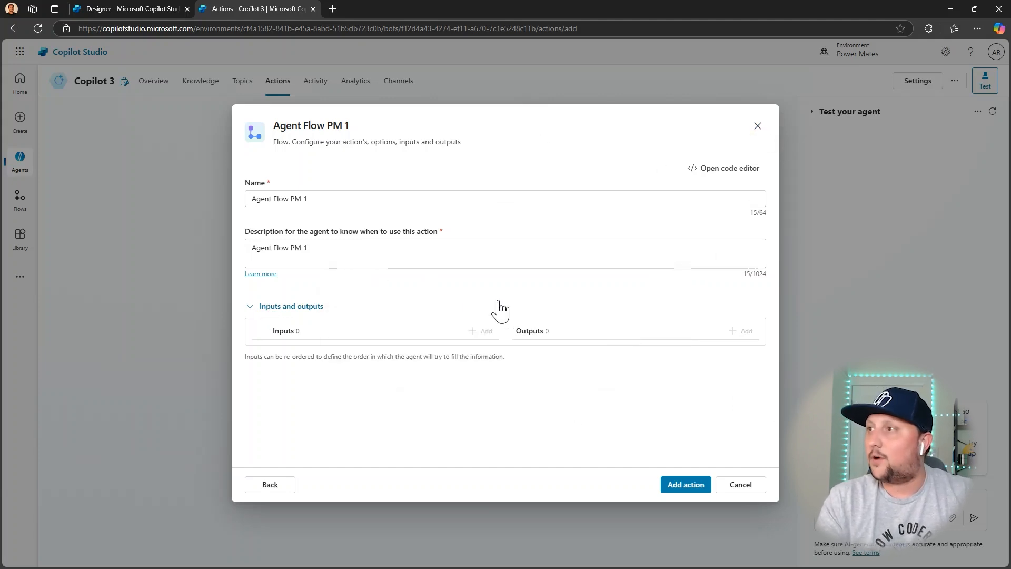
pyautogui.click(757, 126)
pyautogui.click(564, 324)
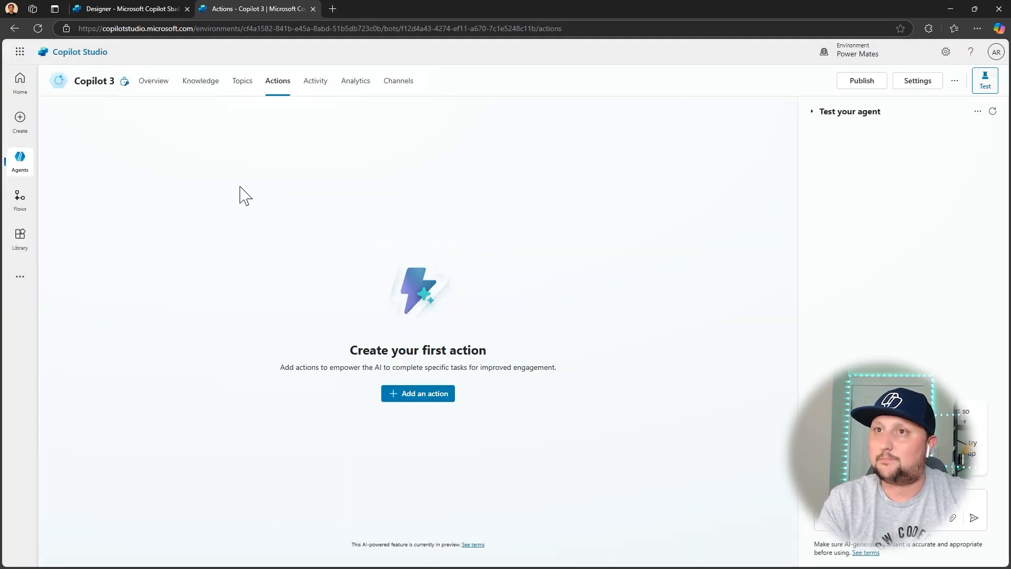
# Open the system topic Fallback of Copilot 3 for editing and dismiss the browser's clipboard permission request.
pyautogui.click(238, 87)
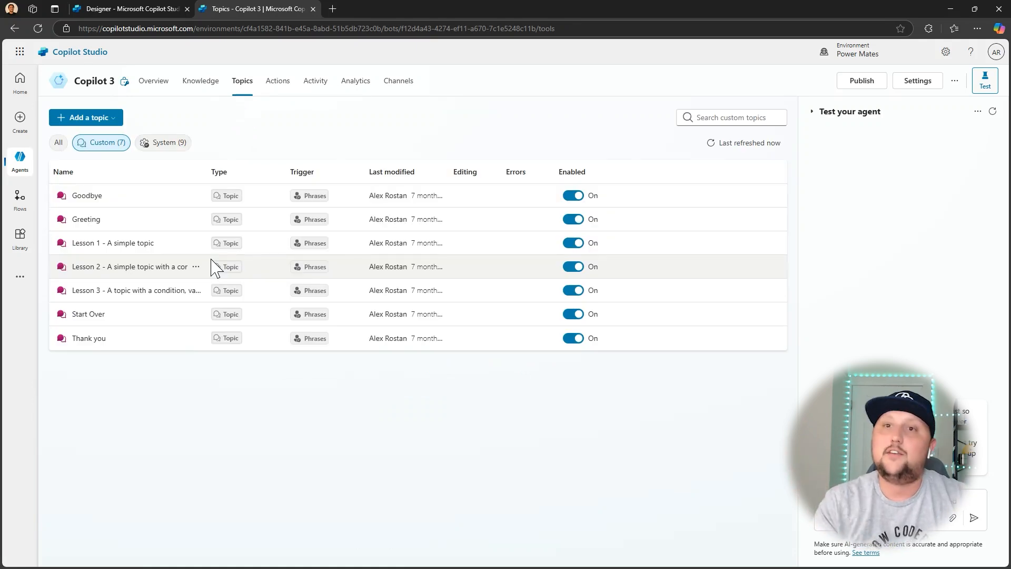
pyautogui.click(165, 147)
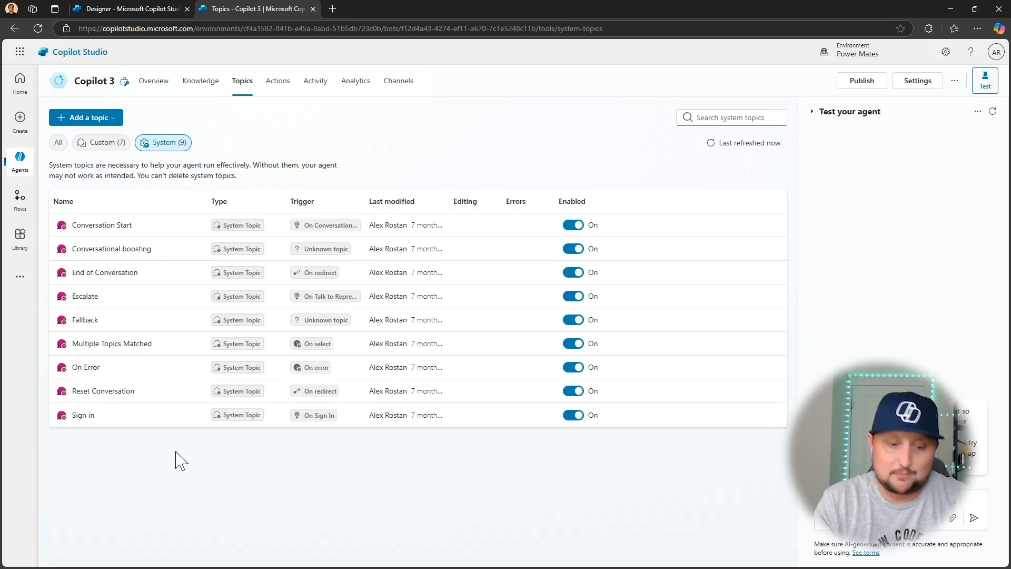
pyautogui.click(84, 321)
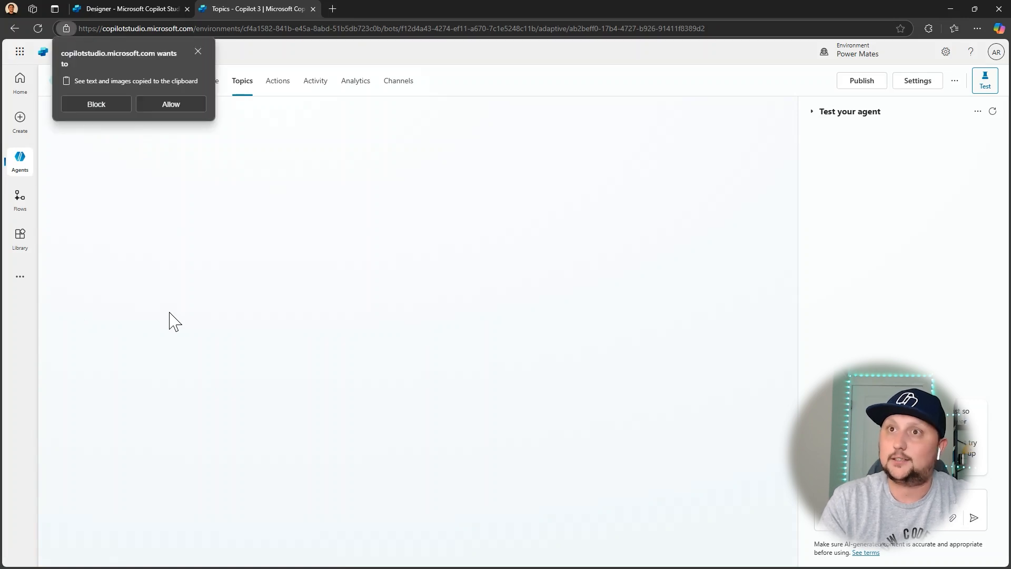
pyautogui.click(195, 49)
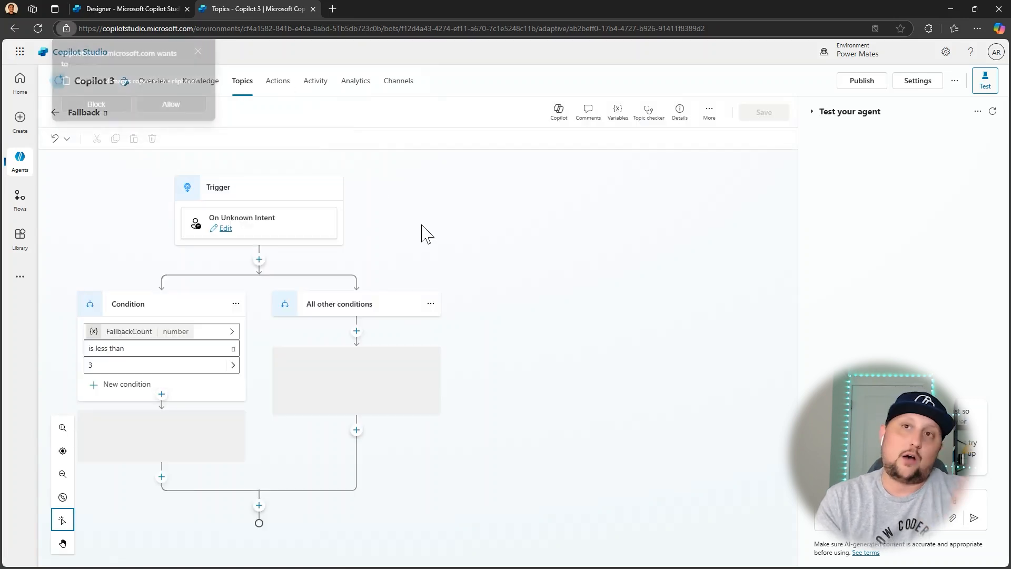
pyautogui.click(198, 52)
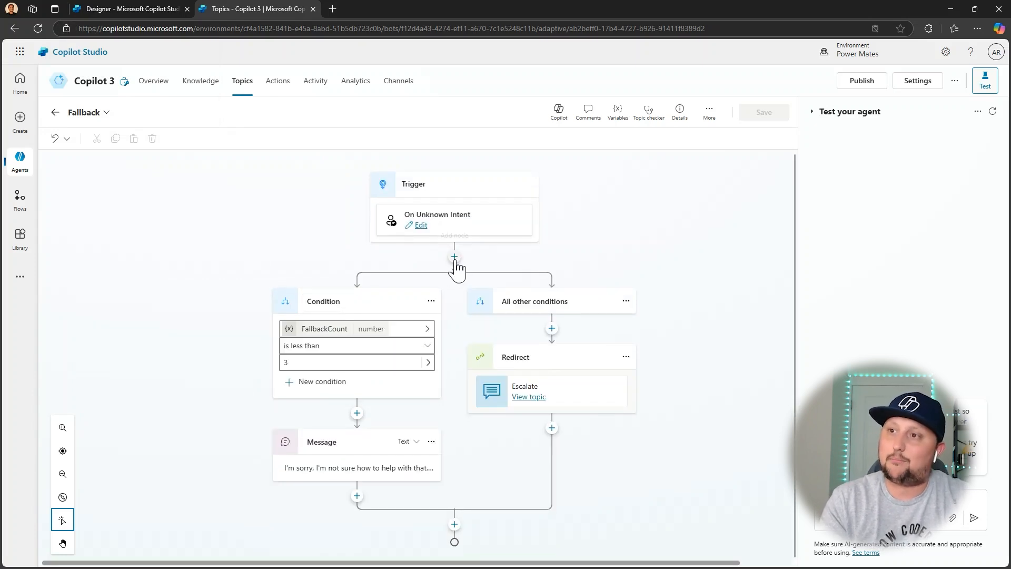
# Insert the action Agent Flow PM 1 directly after the On Unknown Intent trigger of the Fallback topic.
pyautogui.click(454, 258)
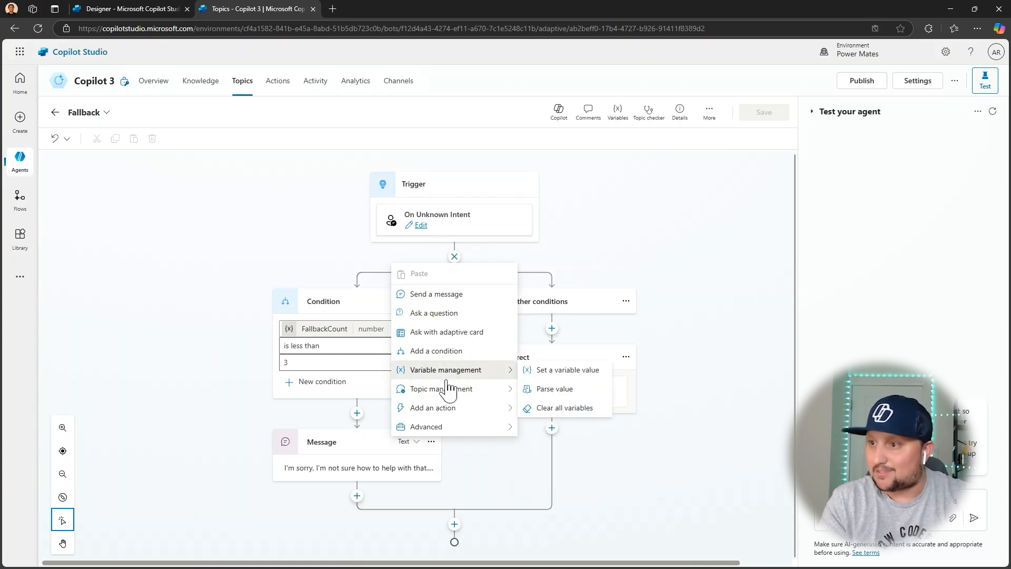
pyautogui.moveTo(442, 413)
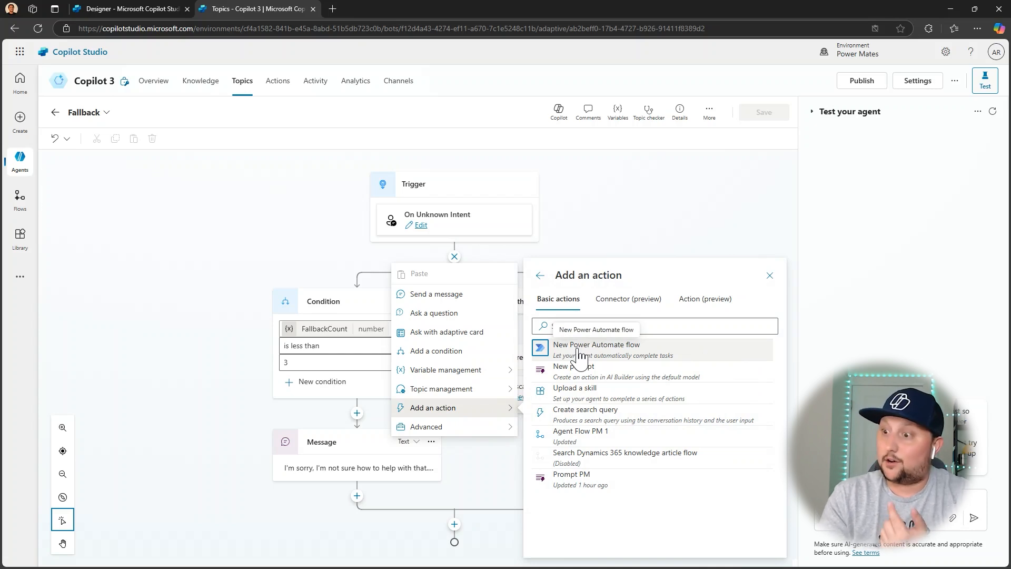
pyautogui.click(584, 439)
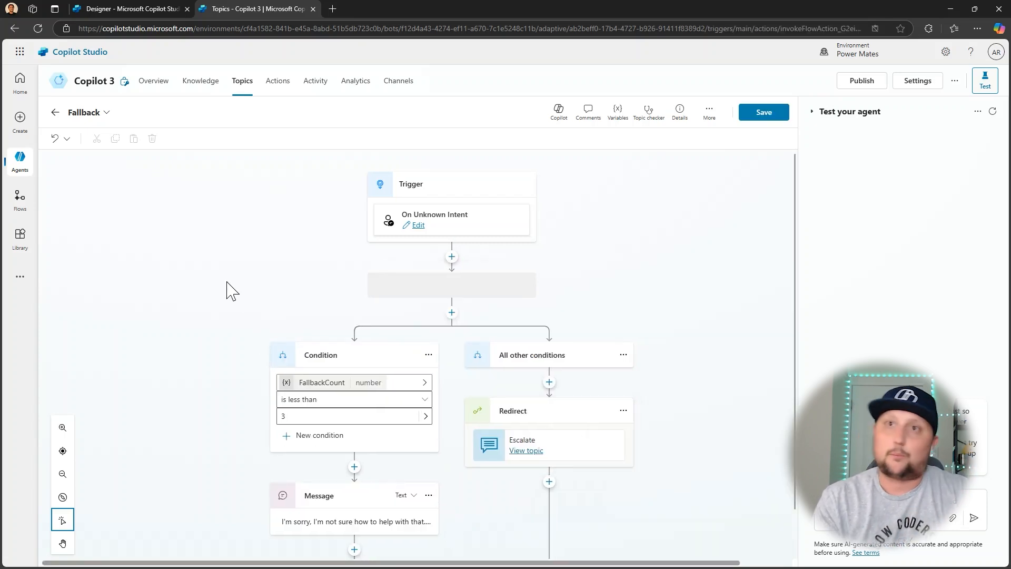